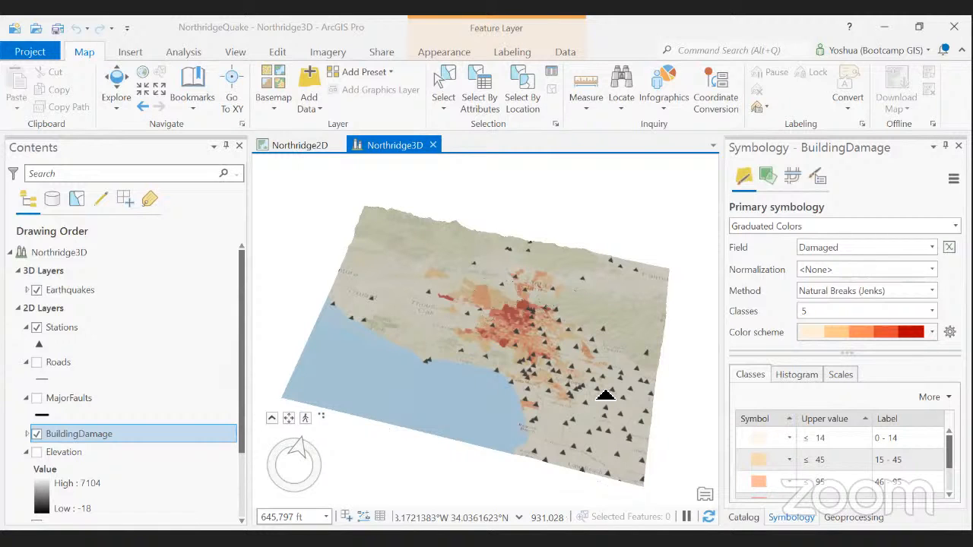
Step: Examine the building damage classes and station locations across the Northridge3D scene, both at full extent and close up
scroll(582, 359, "up", 2)
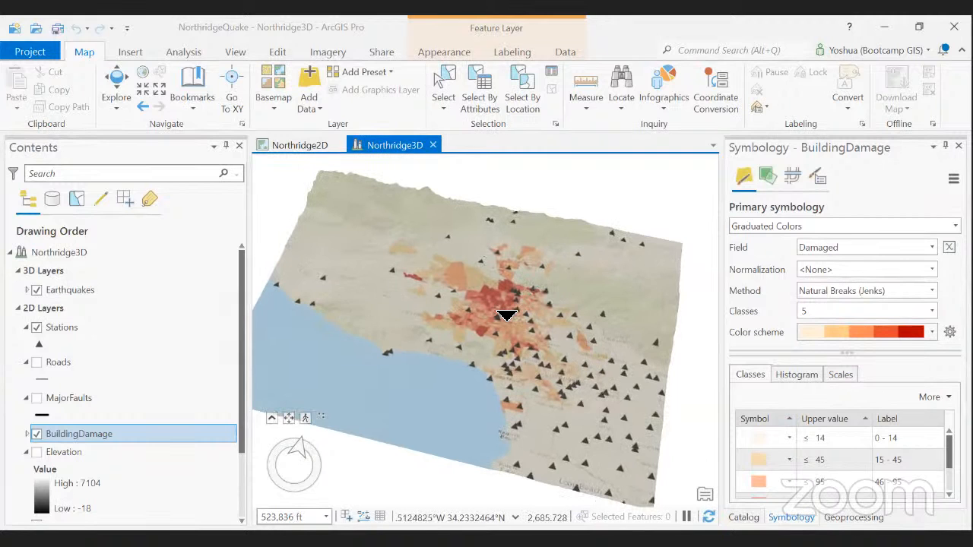
scroll(504, 315, "down", 2)
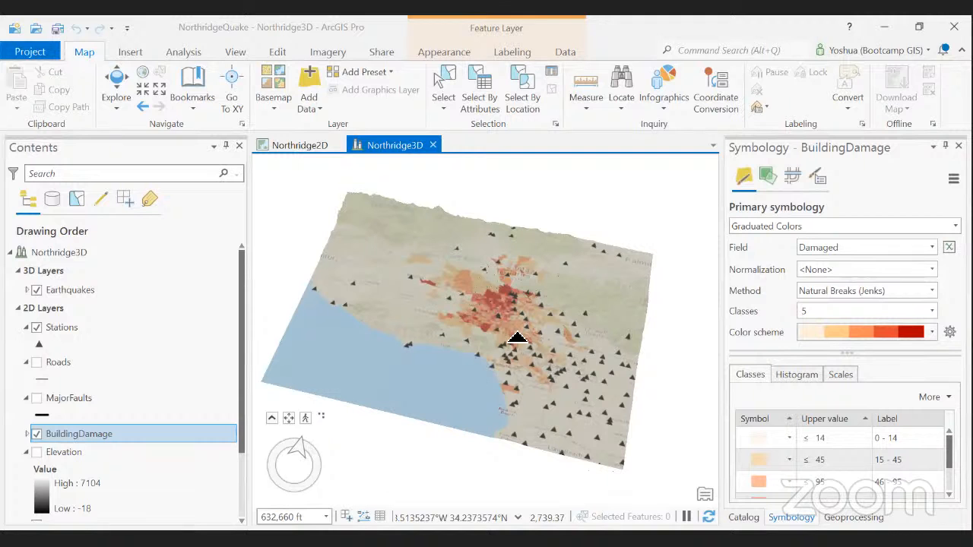
scroll(522, 338, "up", 2)
scroll(538, 359, "up", 3)
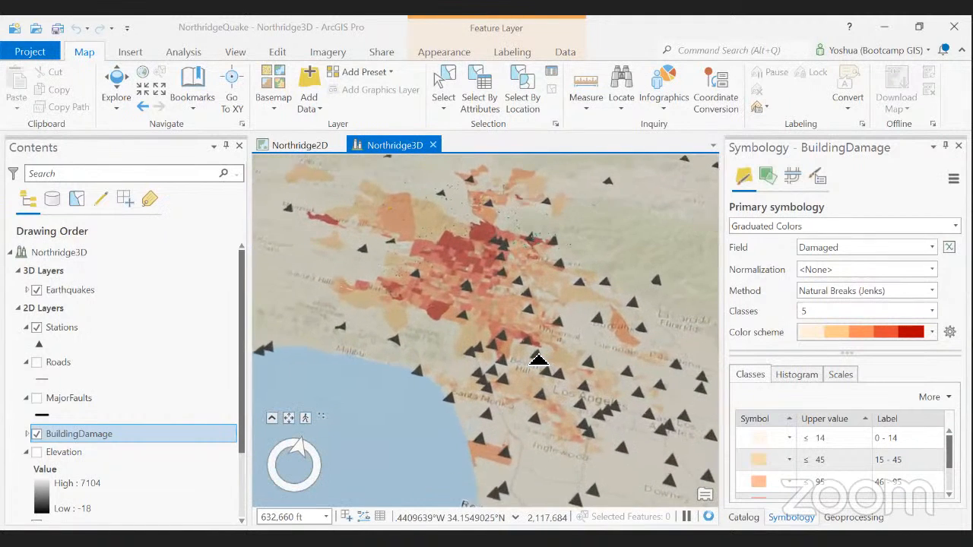
scroll(539, 359, "up", 2)
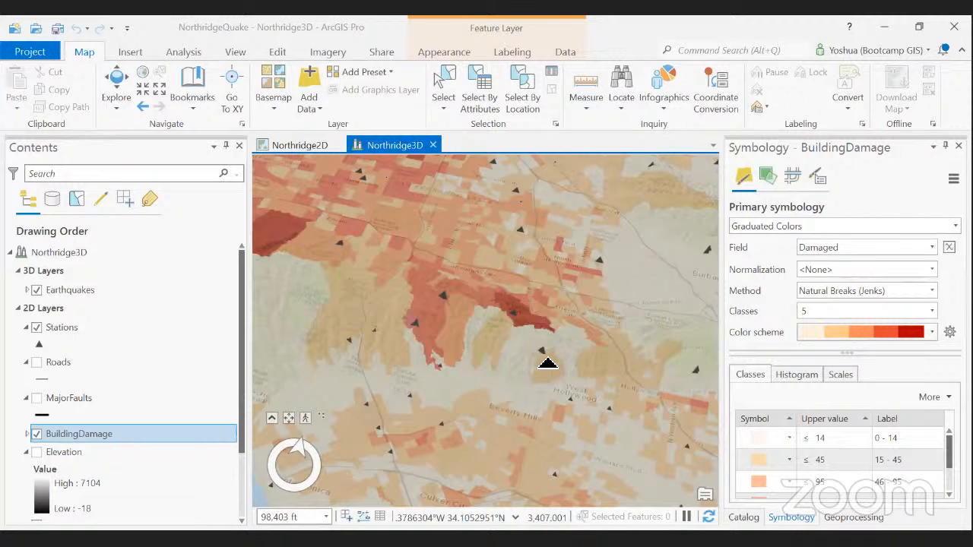
scroll(547, 363, "up", 3)
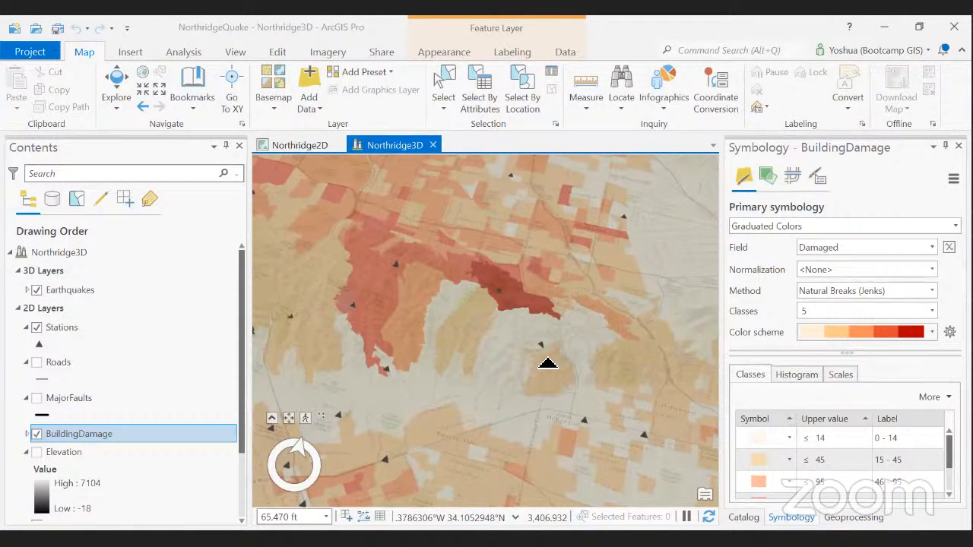
scroll(548, 364, "down", 4)
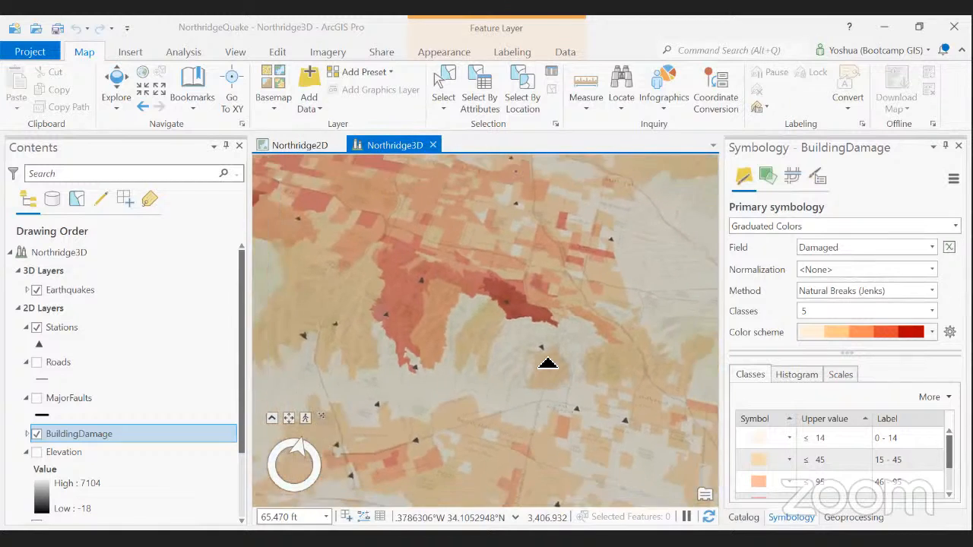
scroll(547, 364, "down", 5)
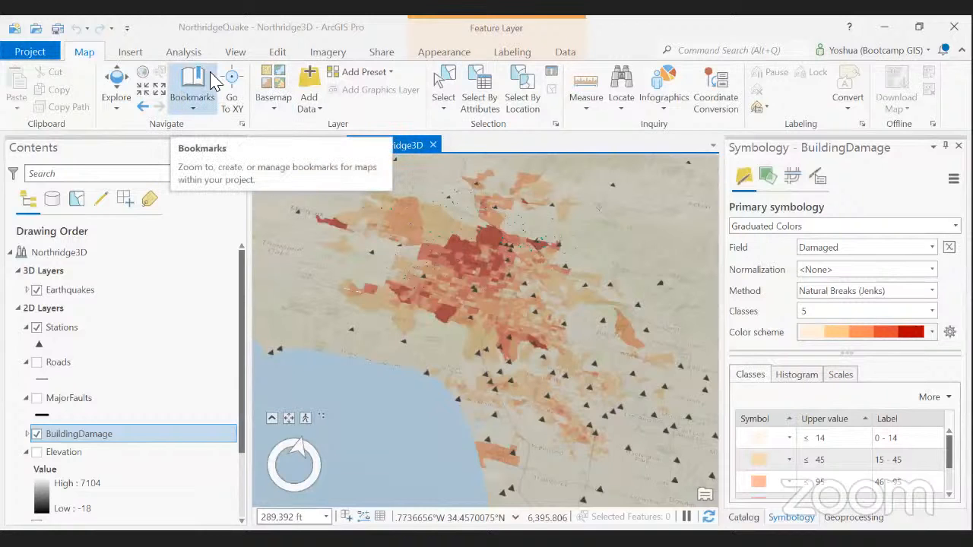
left_click(131, 53)
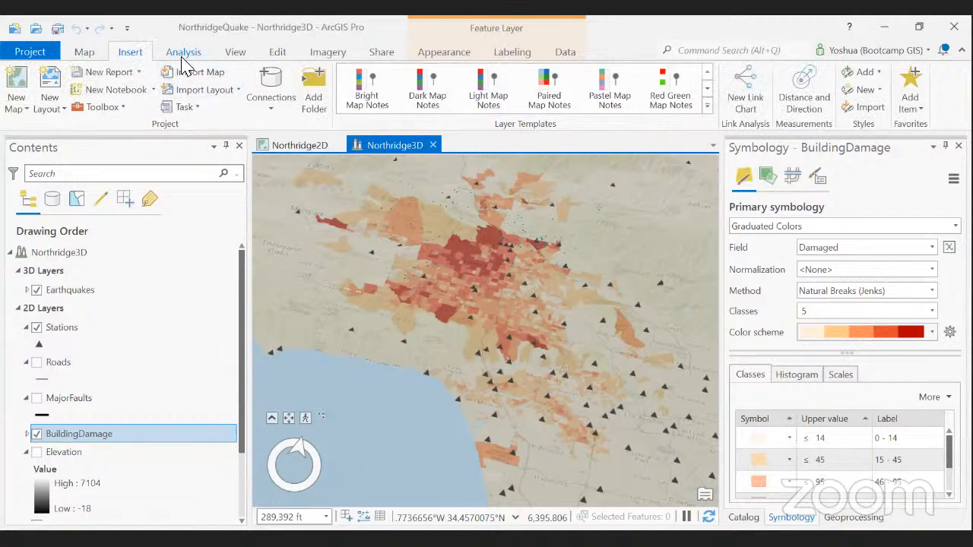
left_click(190, 73)
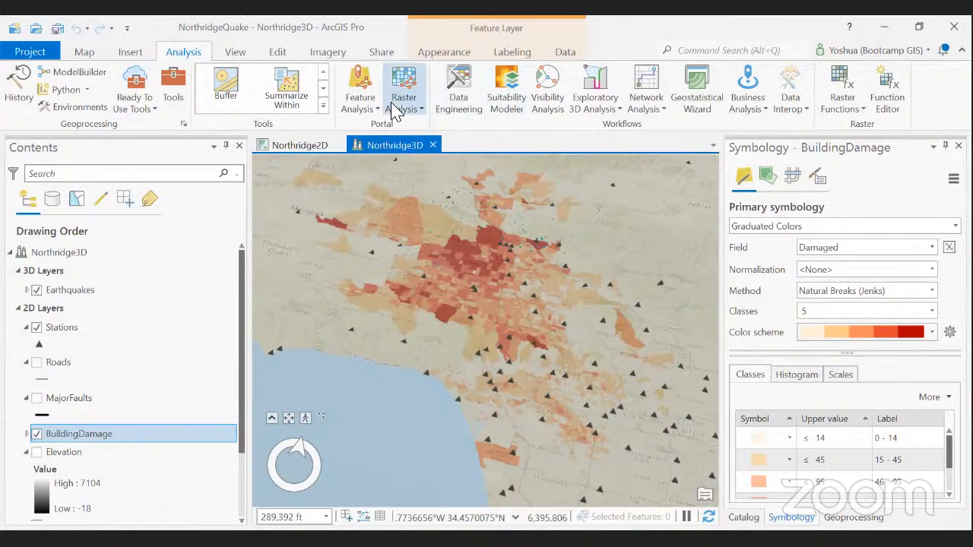
left_click(236, 52)
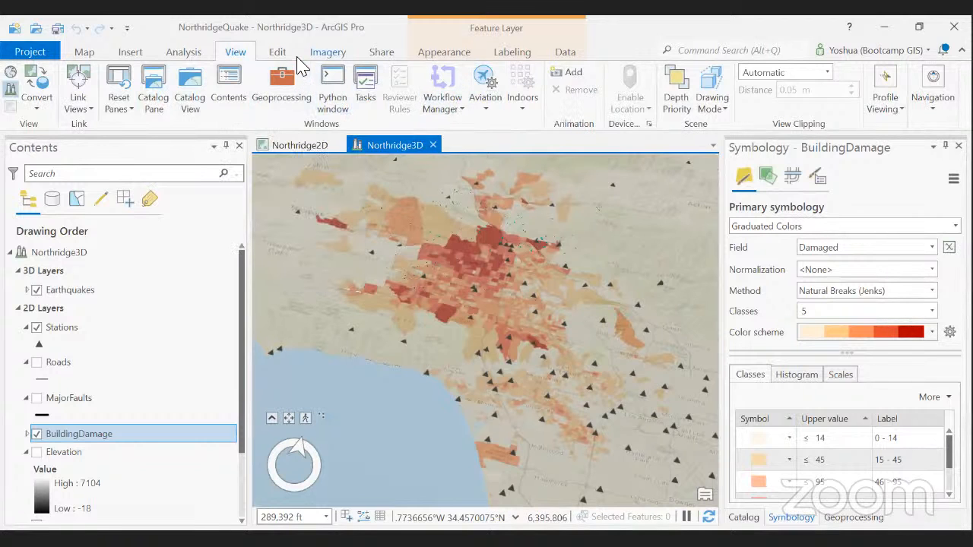
left_click(290, 54)
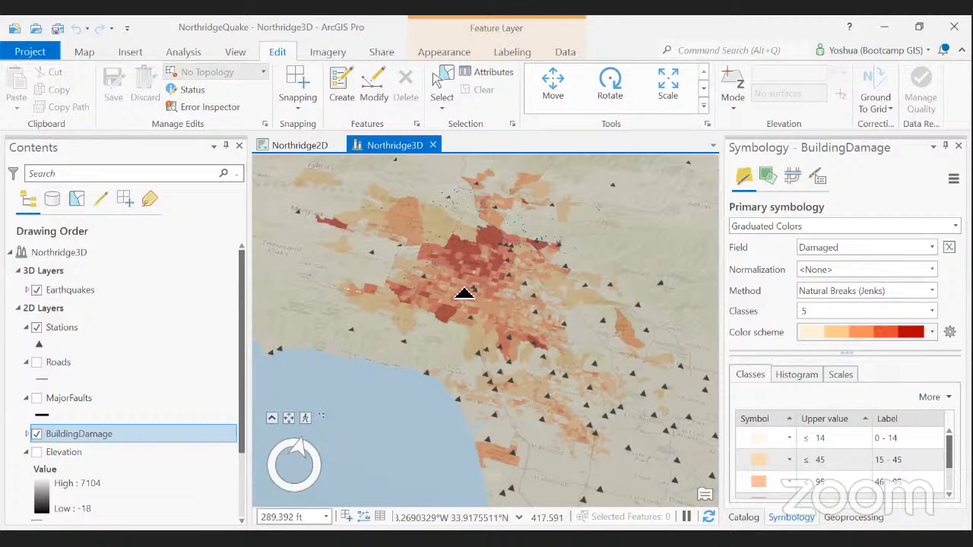
Step: Zoom to the BuildingDamage layer and move it from the 2D Layers group into 3D Layers, directly below Earthquakes
left_click(53, 442)
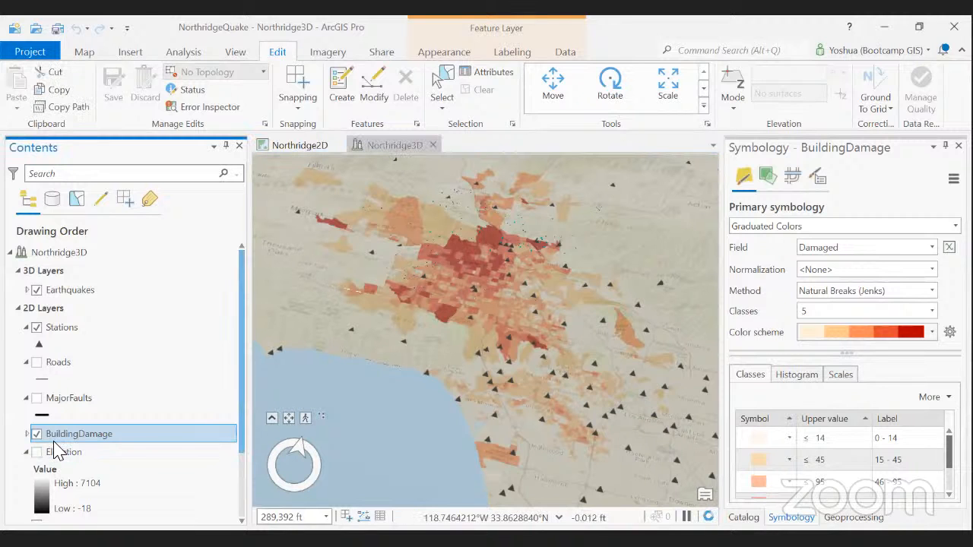
right_click(55, 437)
left_click(113, 239)
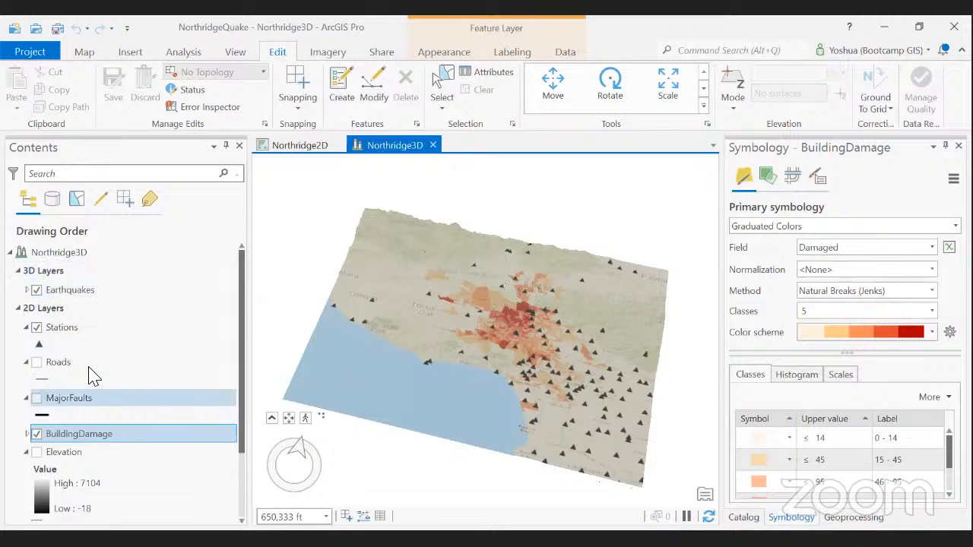
left_click_drag(74, 431, 87, 298)
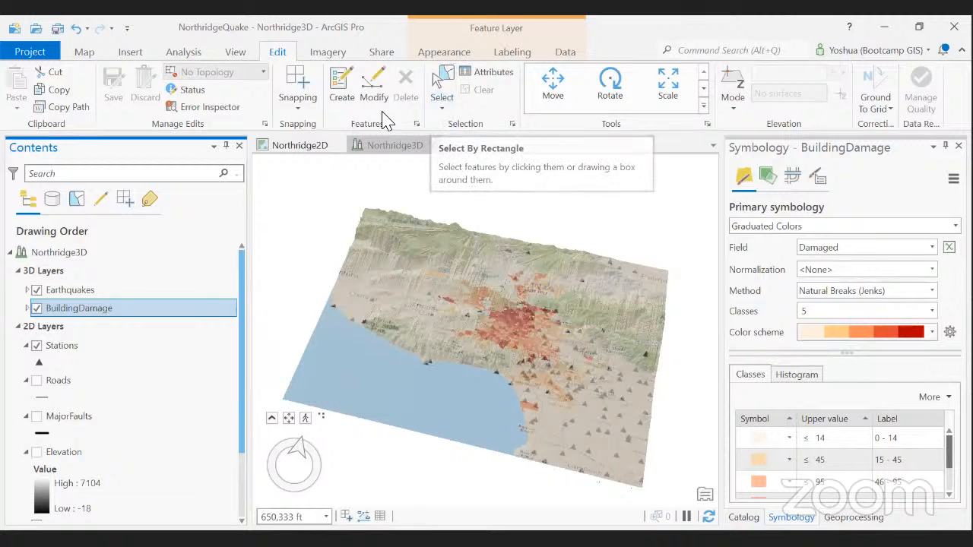
left_click(327, 59)
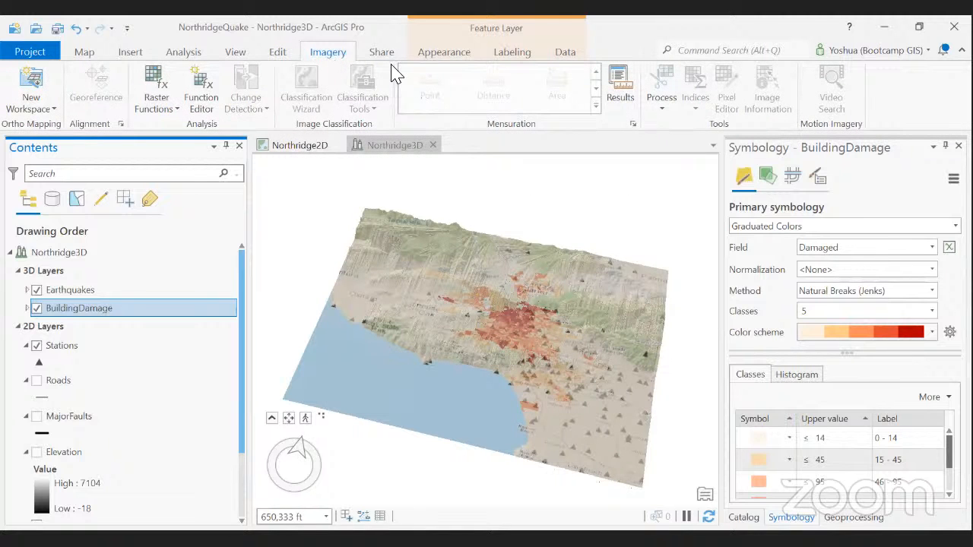
left_click(237, 55)
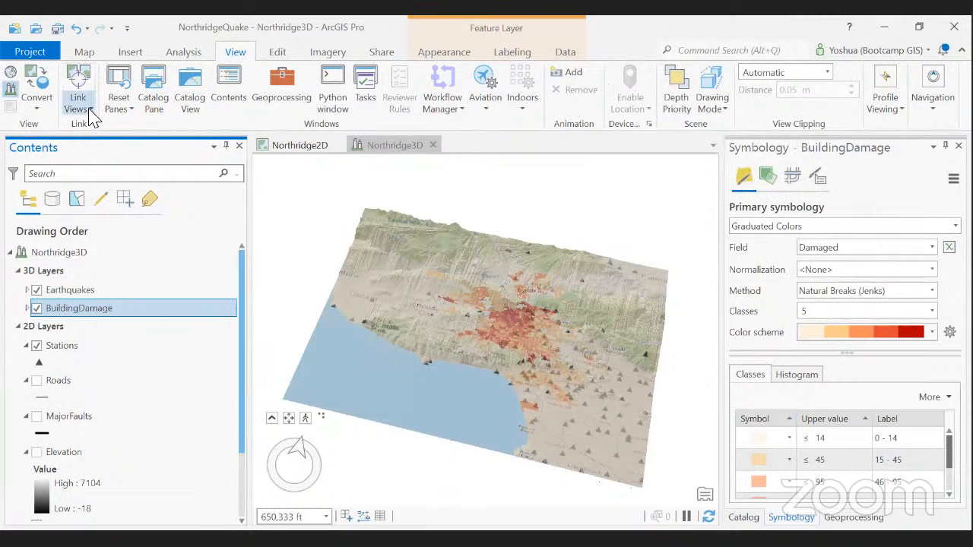
left_click(185, 53)
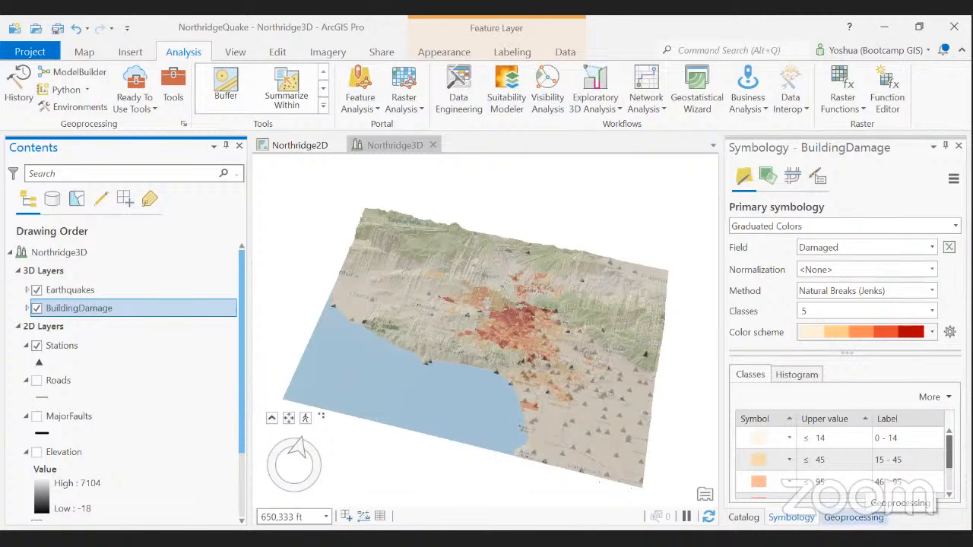
left_click(853, 517)
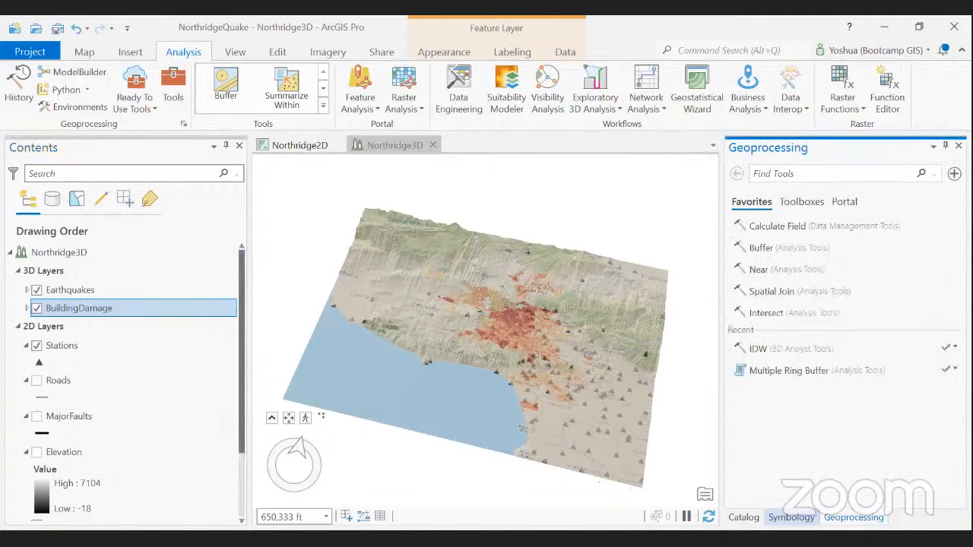
left_click(790, 517)
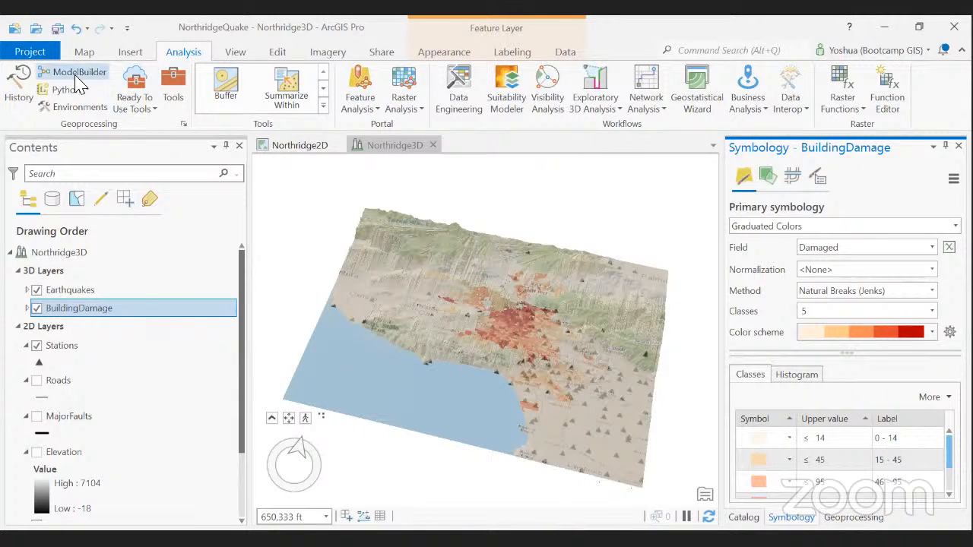
Step: Activate the Explore tool and inspect the terrain and building damage from low oblique angles, down to below ground level
left_click(85, 53)
left_click(116, 83)
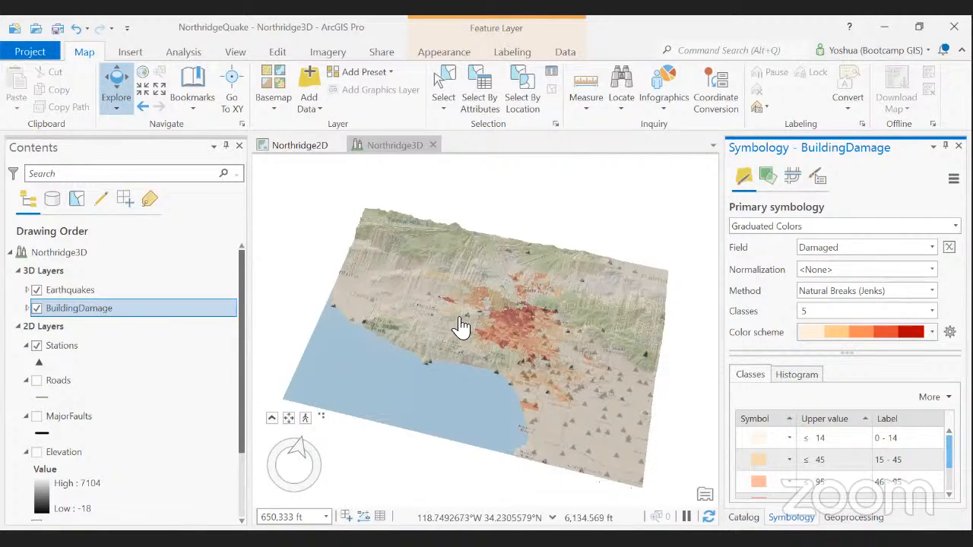
scroll(507, 419, "up", 5)
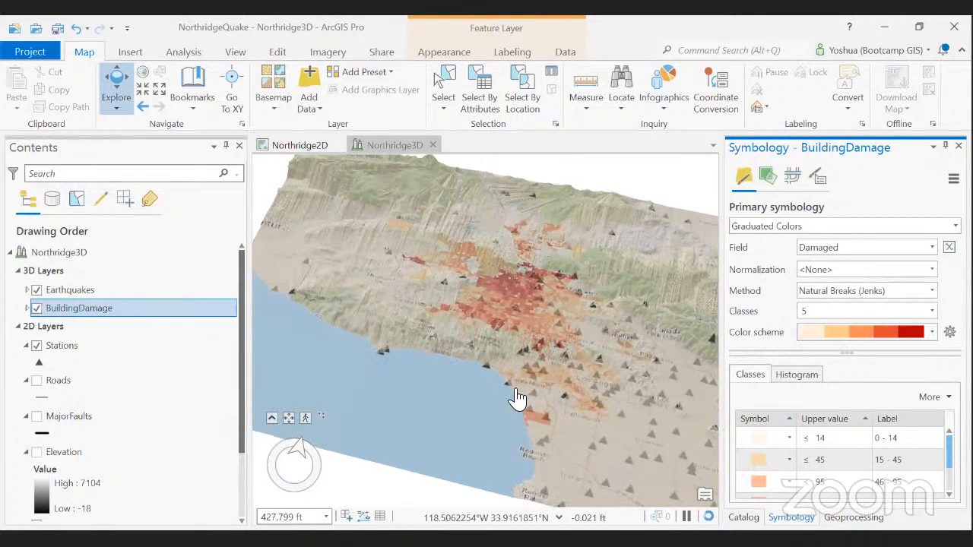
middle_click_drag(492, 418, 512, 350)
scroll(511, 349, "up", 3)
scroll(502, 333, "down", 3)
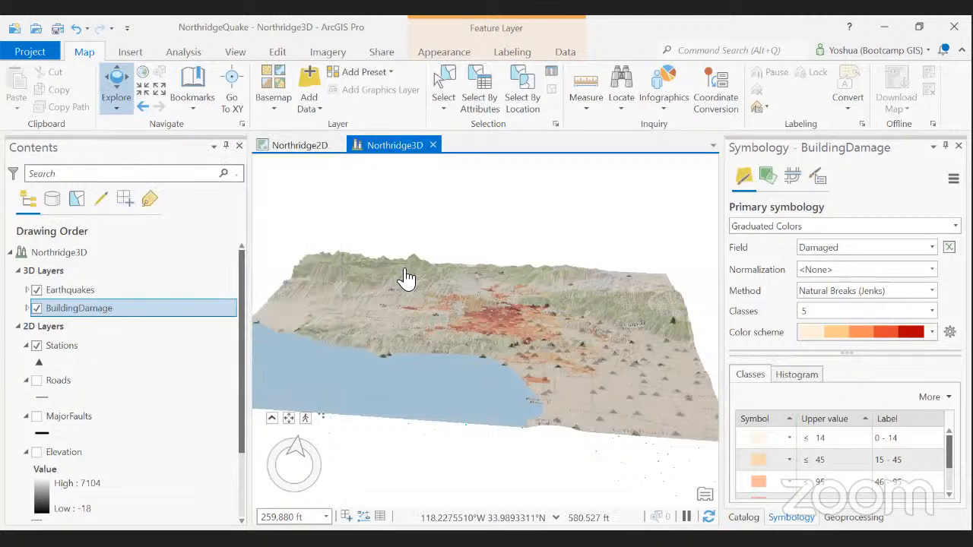
left_click_drag(614, 385, 528, 367)
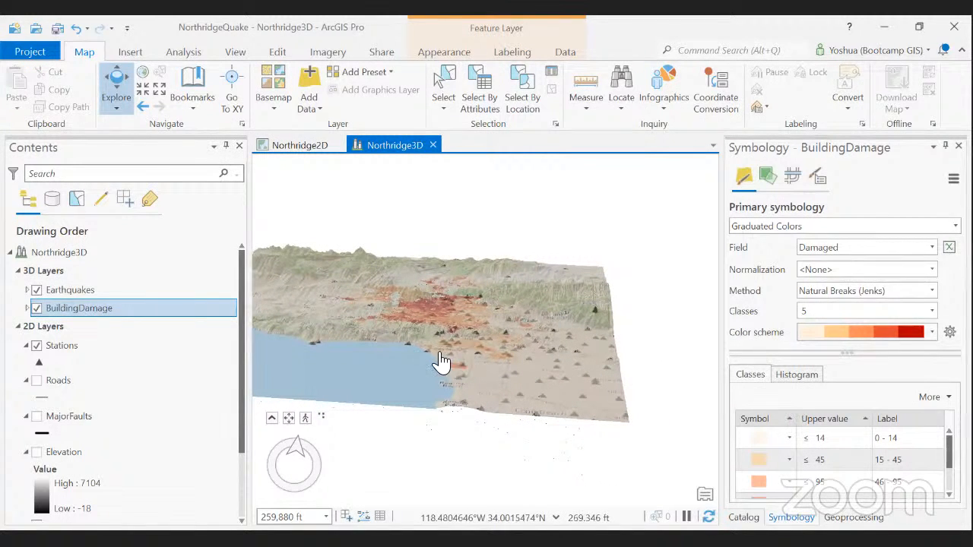
middle_click_drag(435, 349, 330, 337)
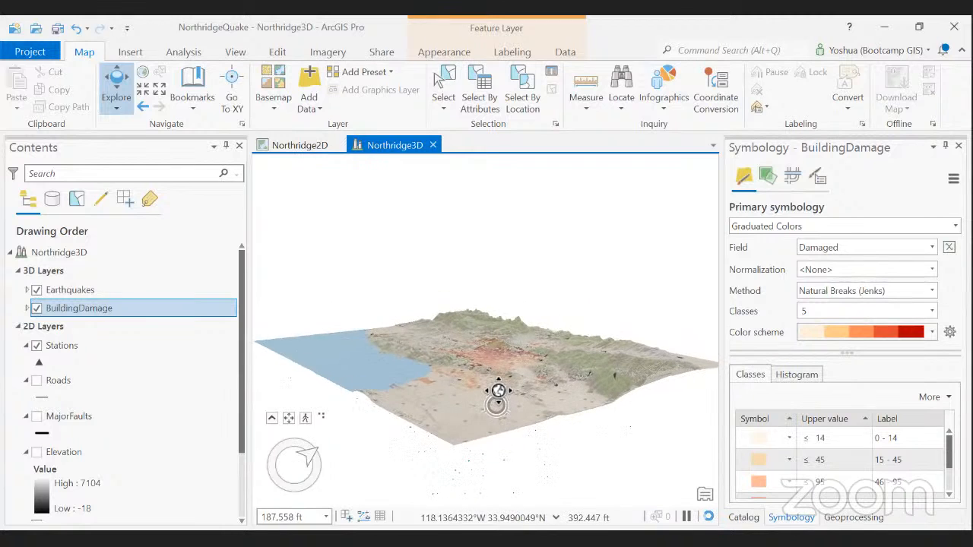
middle_click_drag(492, 339, 486, 333)
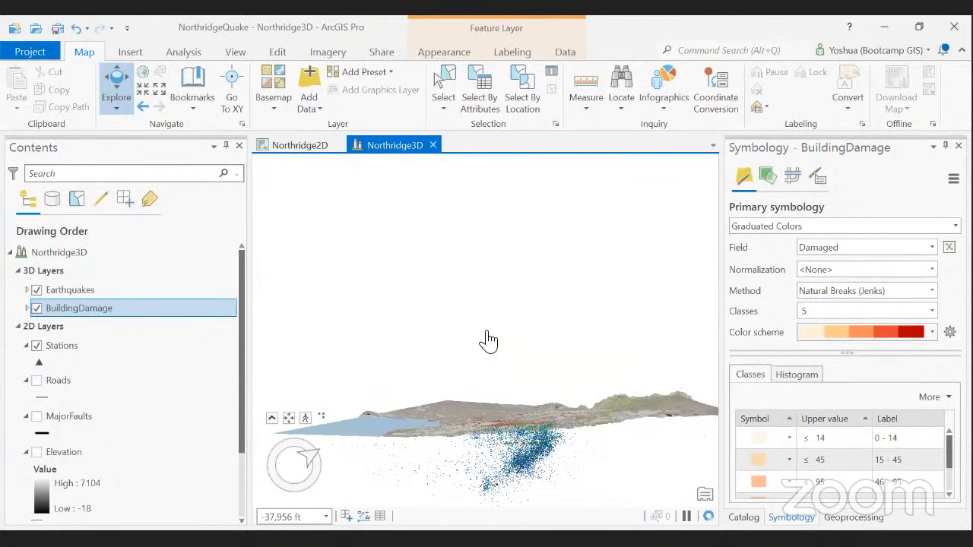
Step: Inspect the cluster of earthquake points beneath the damaged area up close from below the ground surface
scroll(533, 471, "up", 1)
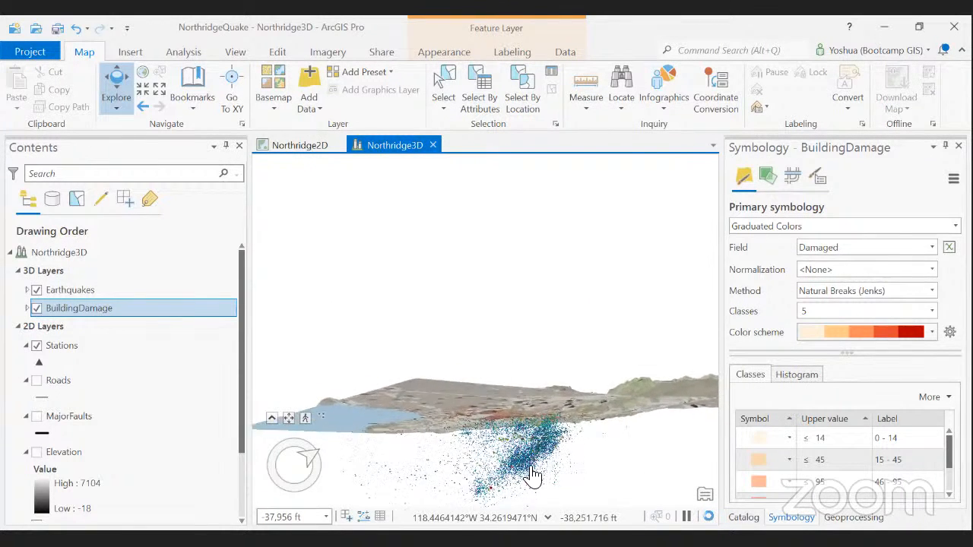
scroll(534, 471, "up", 2)
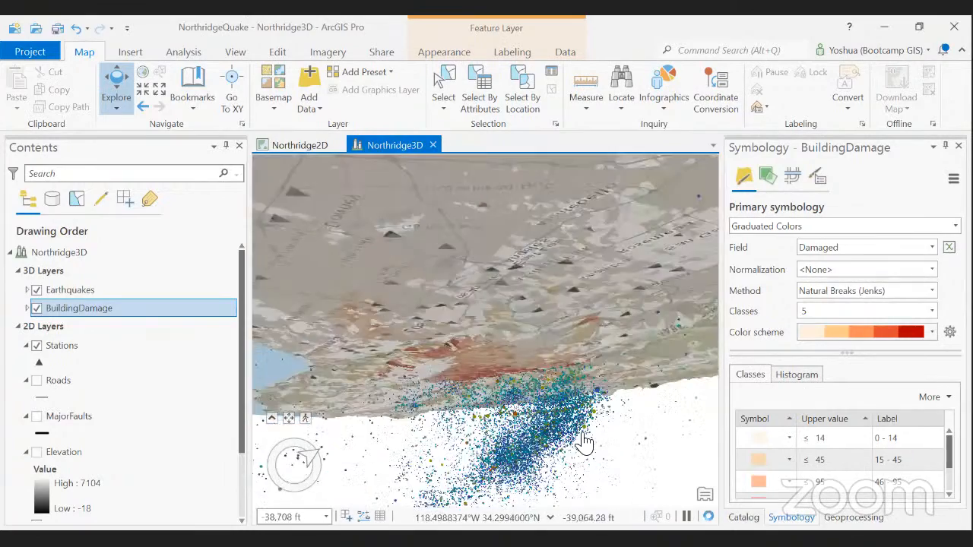
left_click_drag(534, 471, 500, 455)
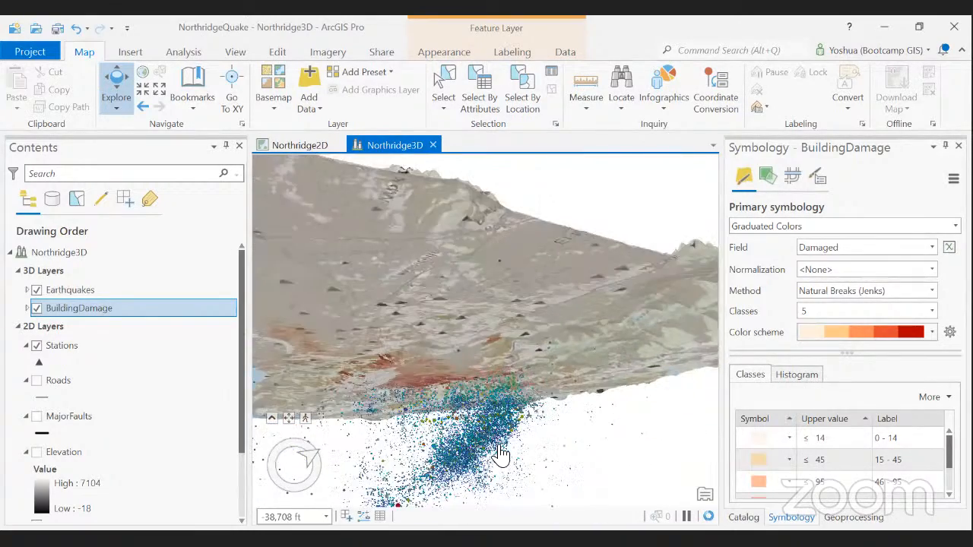
scroll(500, 454, "up", 2)
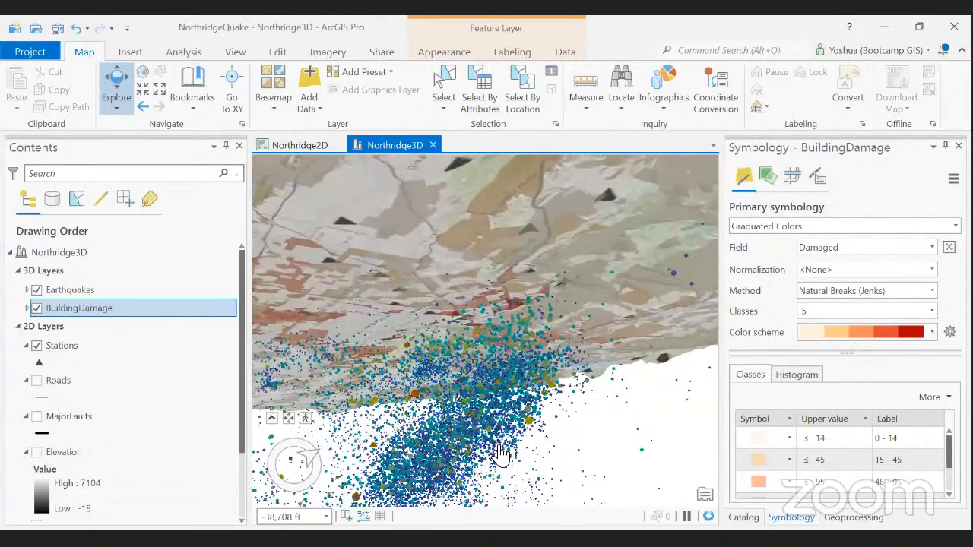
scroll(500, 454, "up", 3)
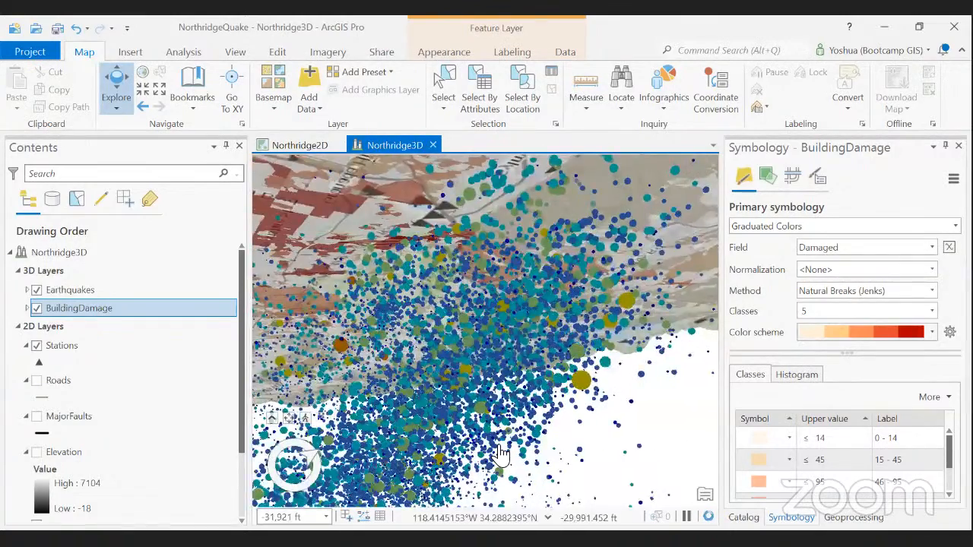
scroll(500, 454, "up", 2)
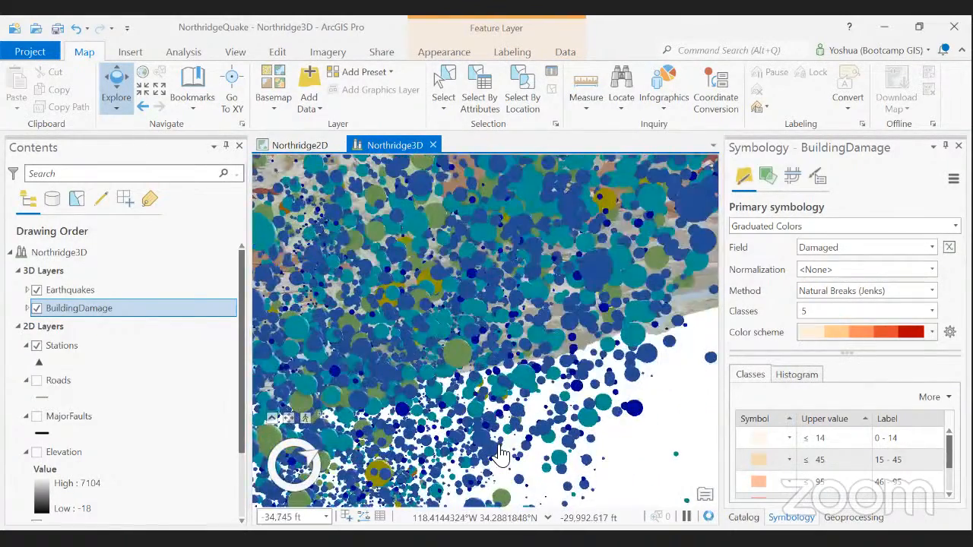
scroll(500, 454, "up", 1)
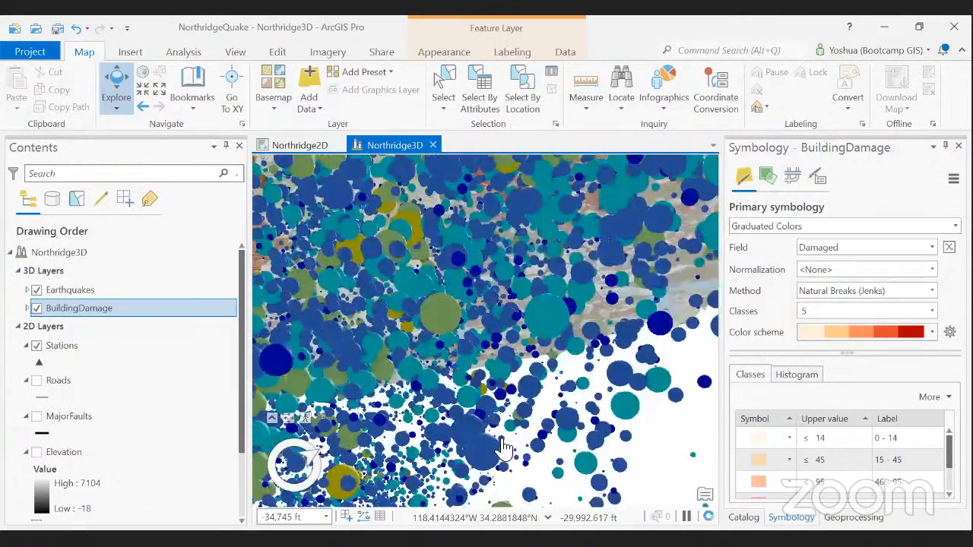
scroll(541, 315, "up", 2)
Step: Examine how the BuildingDamage polygons meet the terrain surface around Granada Hills and the neighbouring blocks from above
left_click_drag(547, 351, 566, 484)
middle_click_drag(518, 363, 486, 440)
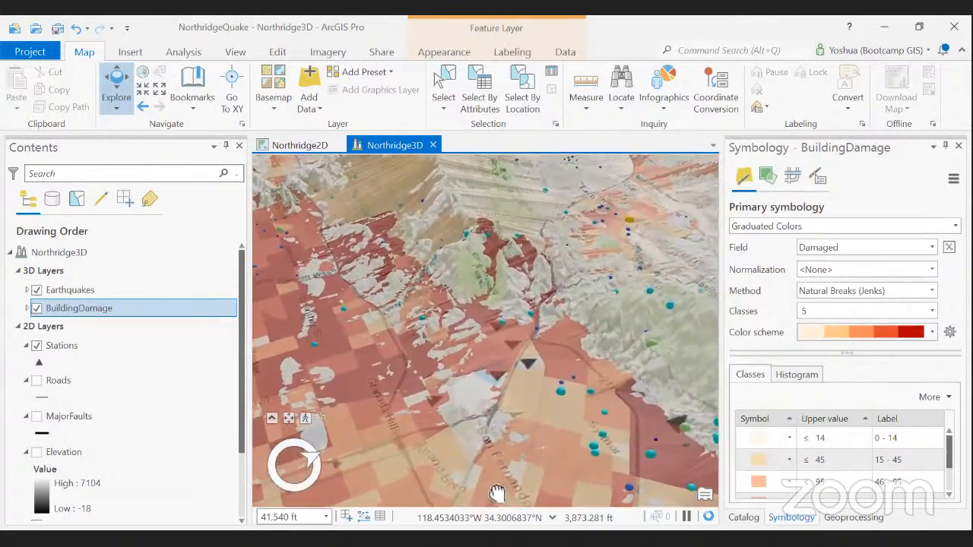
left_click_drag(496, 494, 462, 523)
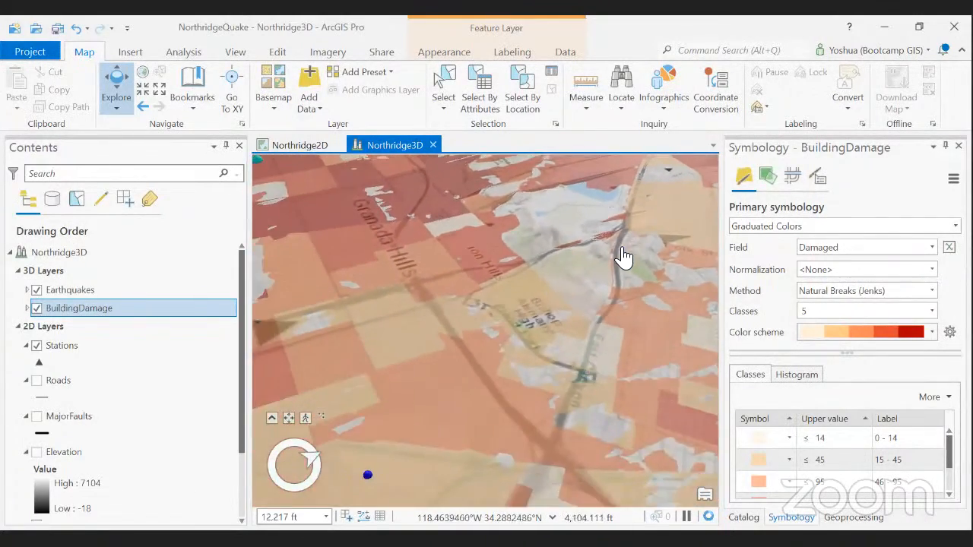
left_click_drag(483, 347, 386, 197)
left_click_drag(501, 393, 368, 197)
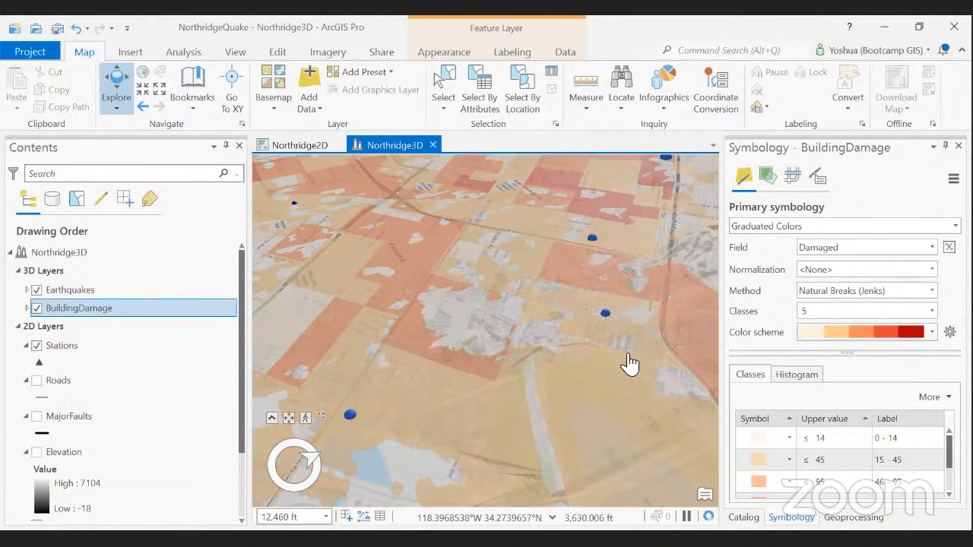
Step: Inspect the BuildingDamage polygons and the terrain around a single blue earthquake point from close up and farther out
left_click_drag(630, 360, 525, 422)
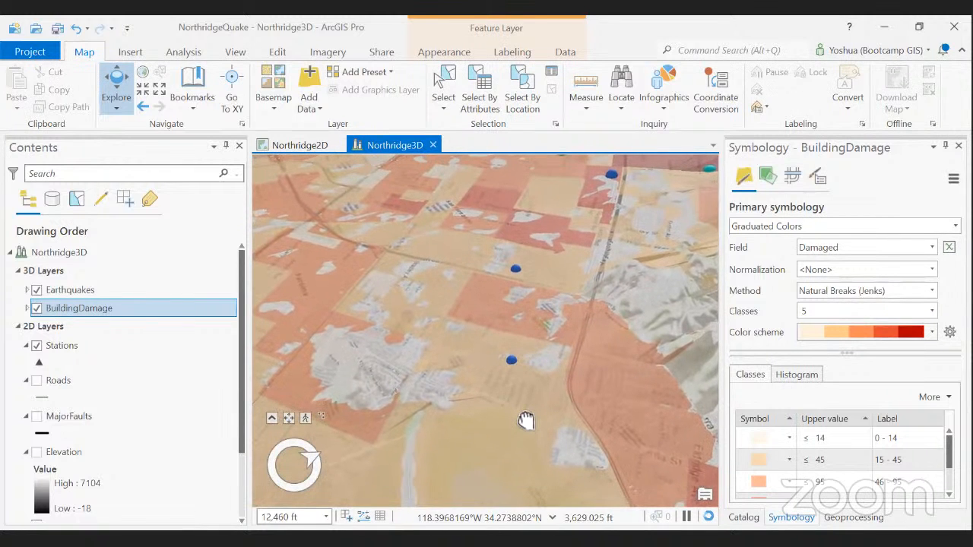
scroll(524, 424, "up", 1)
scroll(525, 423, "up", 3)
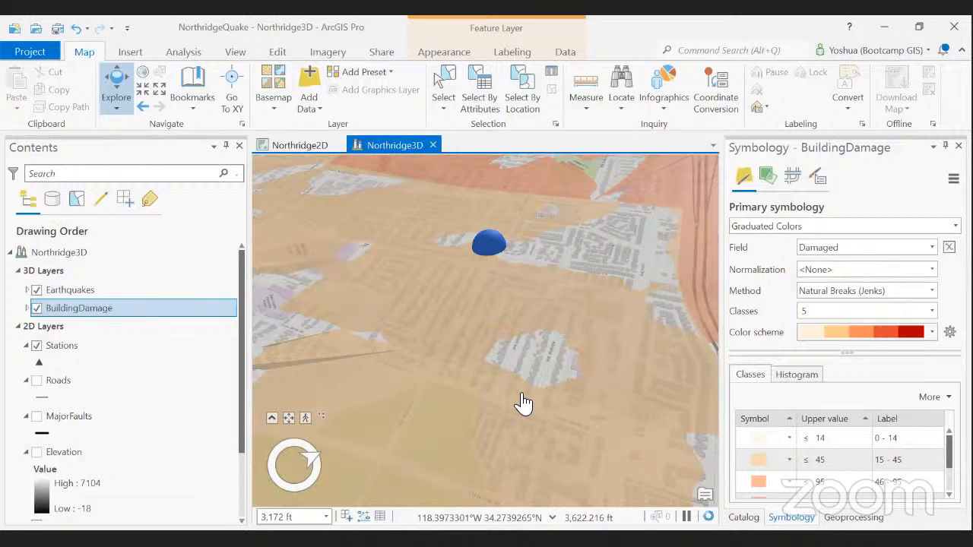
scroll(523, 404, "down", 2)
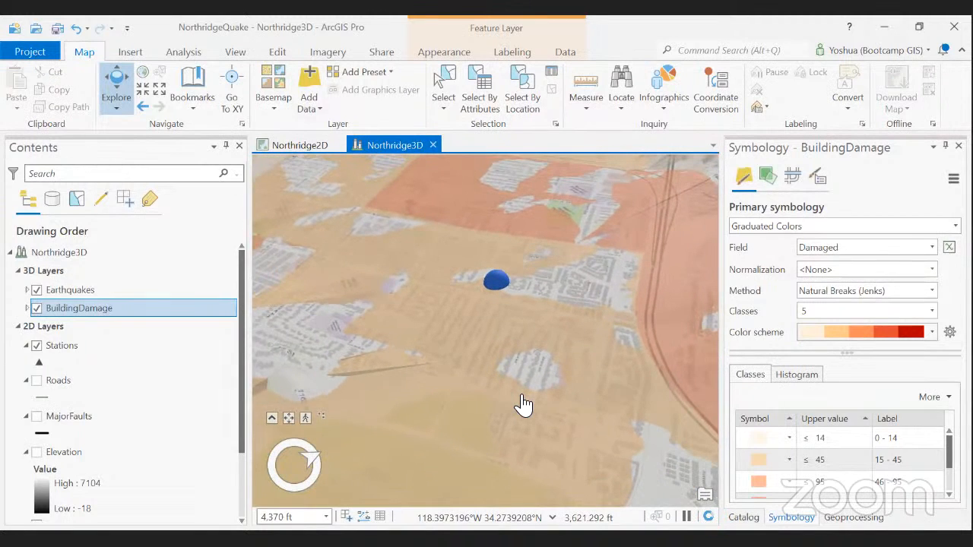
scroll(523, 404, "down", 2)
scroll(523, 404, "down", 1)
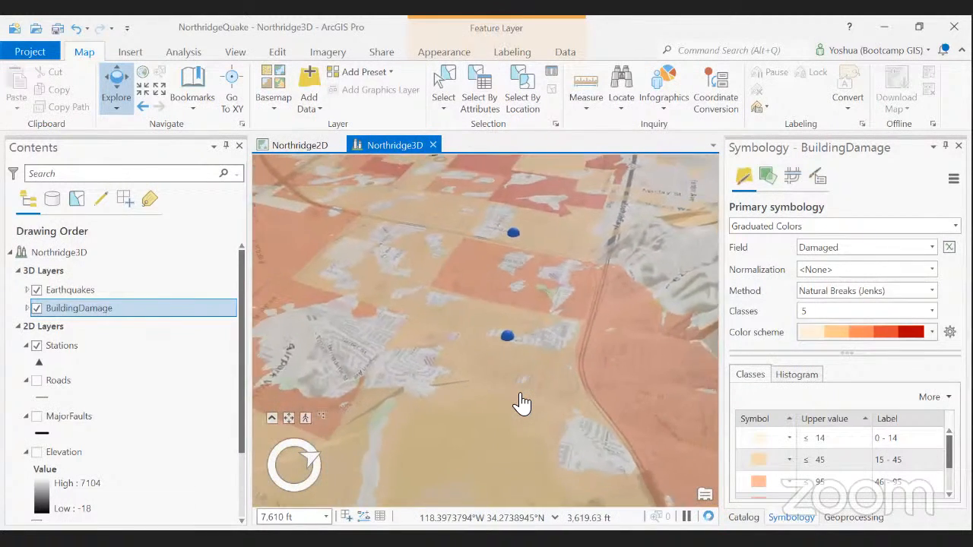
scroll(523, 404, "down", 2)
scroll(521, 404, "up", 1)
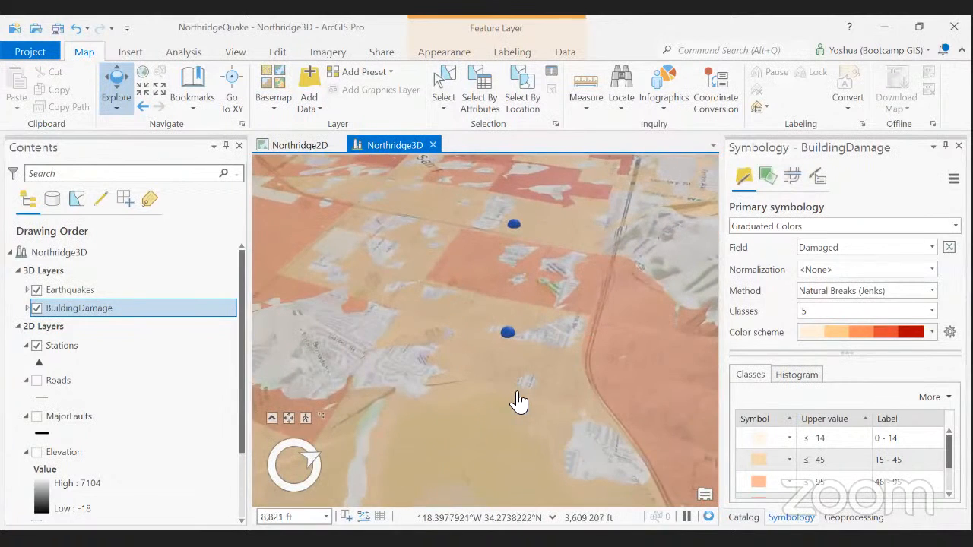
scroll(521, 395, "up", 2)
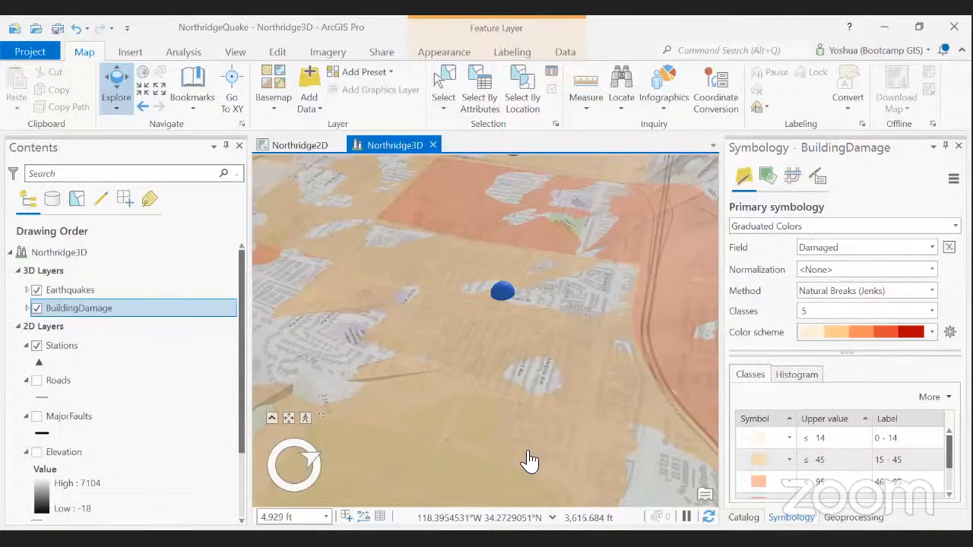
scroll(530, 461, "down", 4)
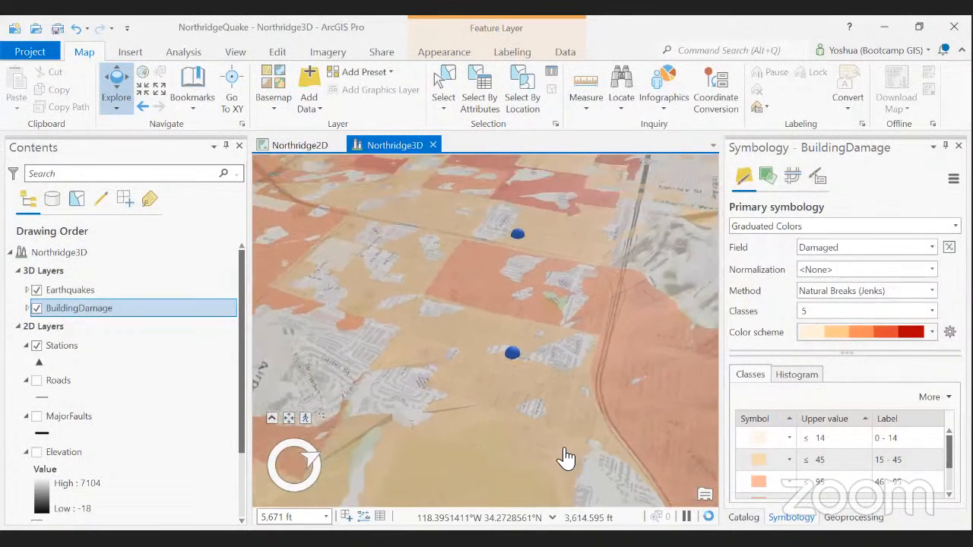
scroll(608, 425, "down", 5)
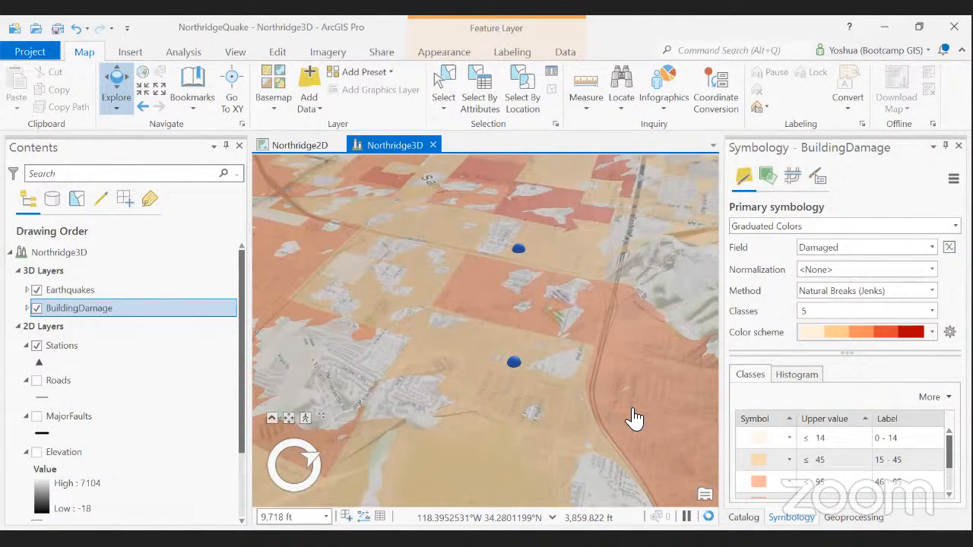
Step: Examine the damage polygons and earthquake points along the mountain edge and across the valley from an oblique angle
scroll(635, 418, "down", 5)
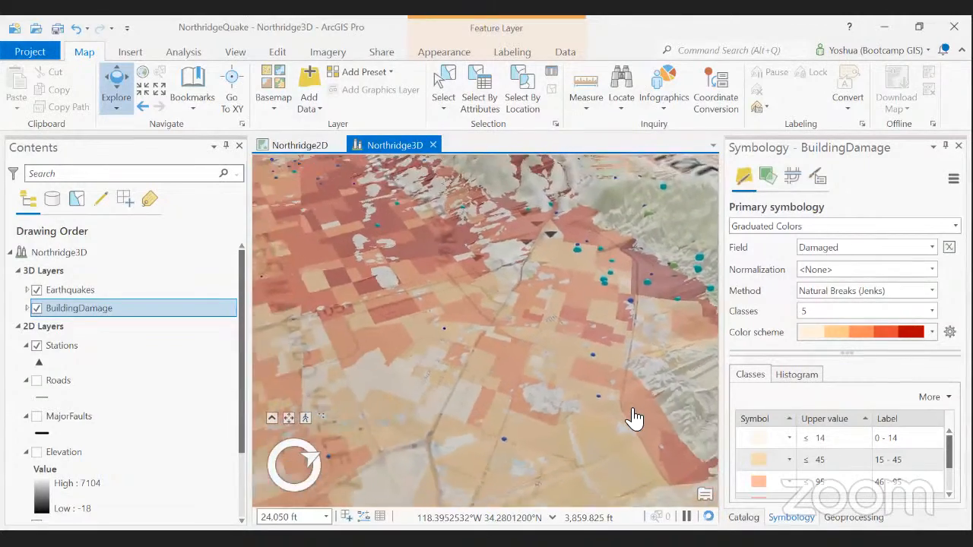
scroll(645, 388, "down", 3)
scroll(590, 398, "down", 4)
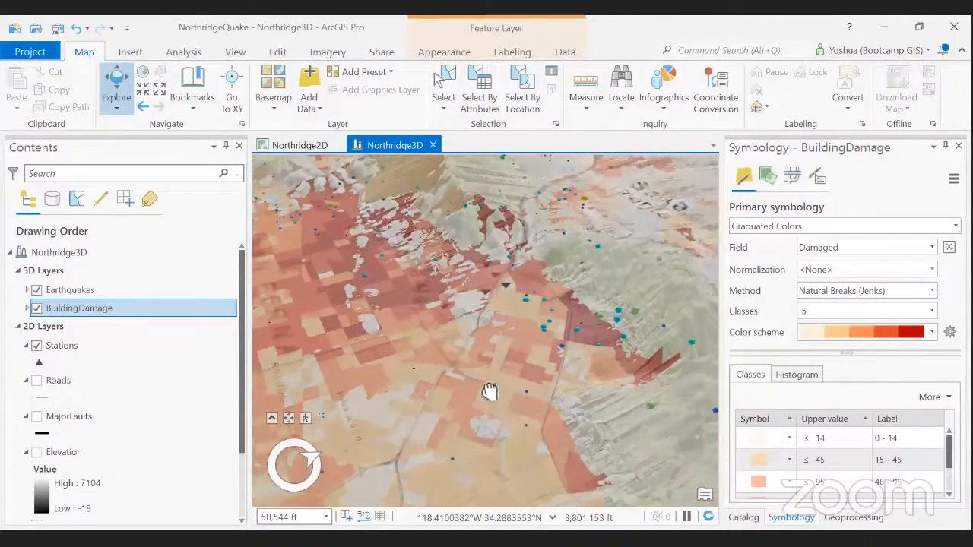
left_click_drag(490, 391, 366, 360)
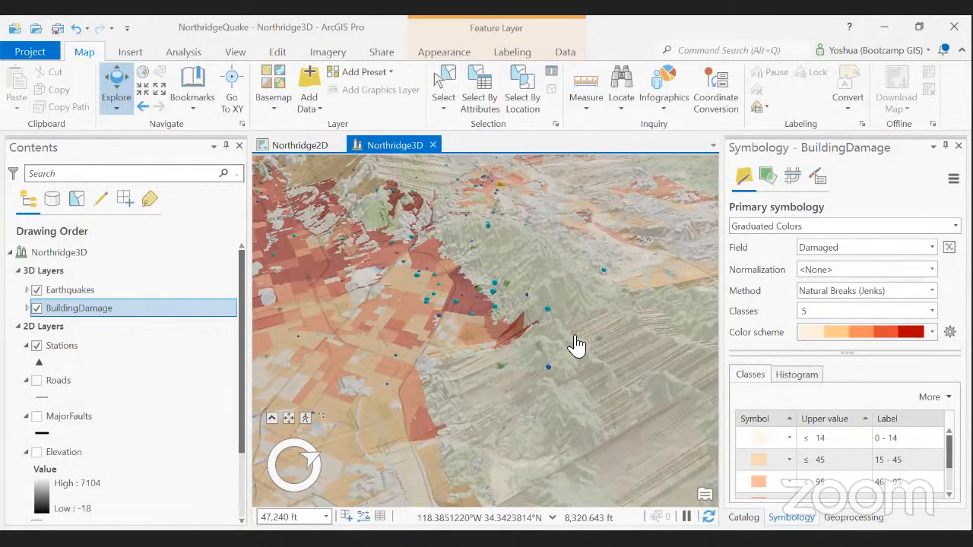
left_click_drag(586, 363, 643, 380)
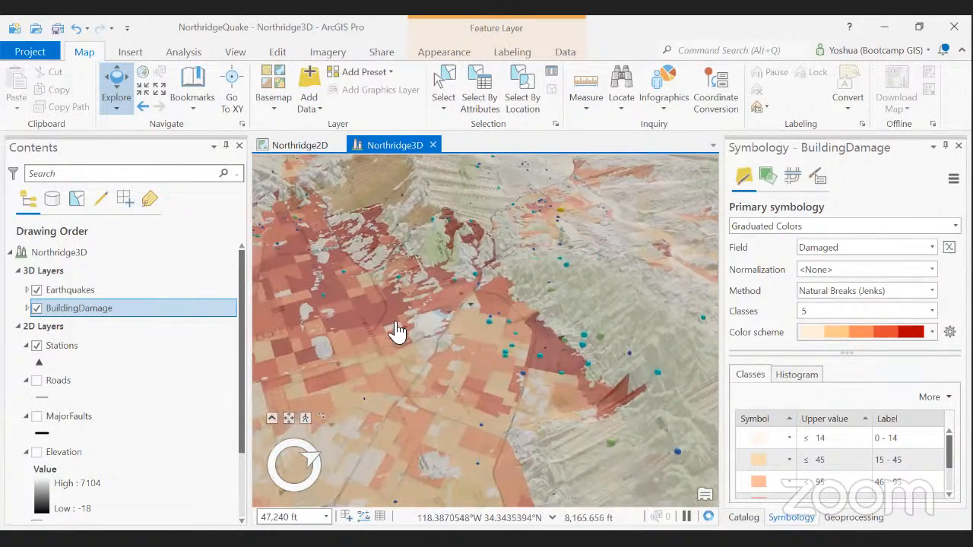
left_click_drag(378, 337, 569, 396)
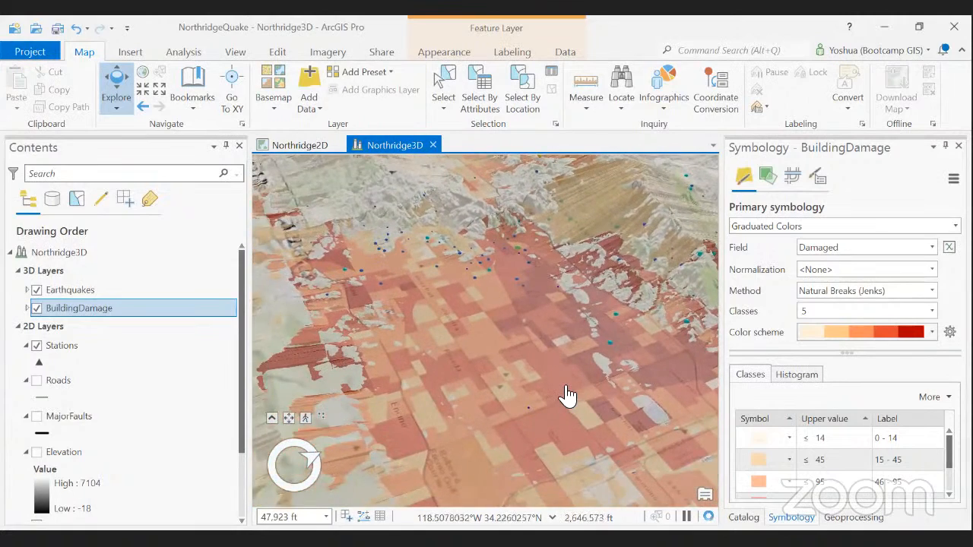
Step: Survey the overall damage pattern between the coast and the mountains from a wider and steeper viewpoint
scroll(569, 396, "down", 5)
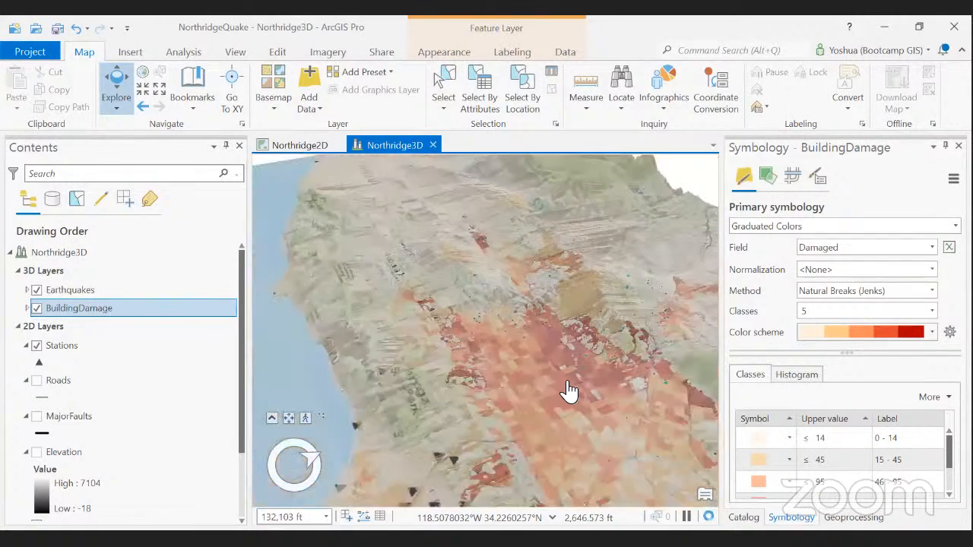
left_click_drag(554, 369, 472, 345)
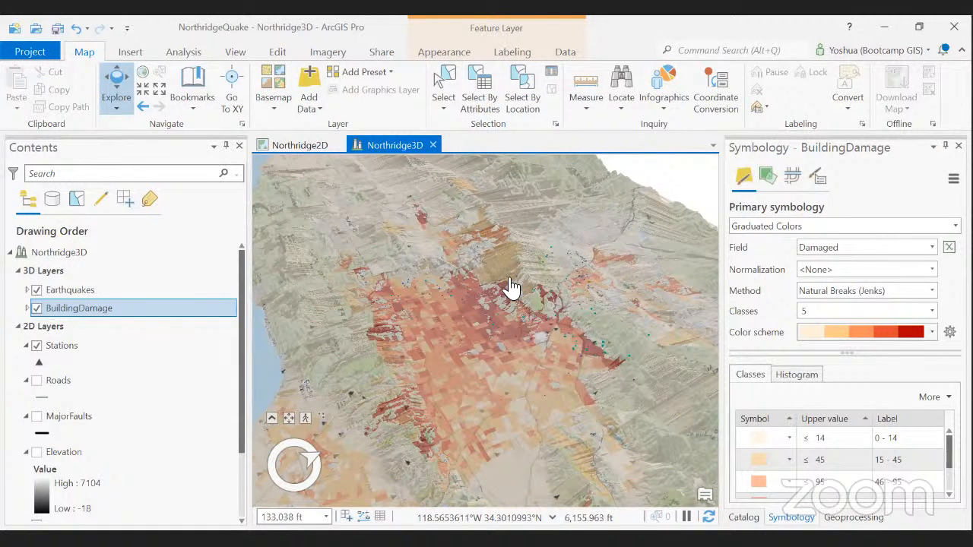
mouse_move(511, 272)
middle_mouse_down()
mouse_move(510, 386)
mouse_move(495, 330)
middle_mouse_up()
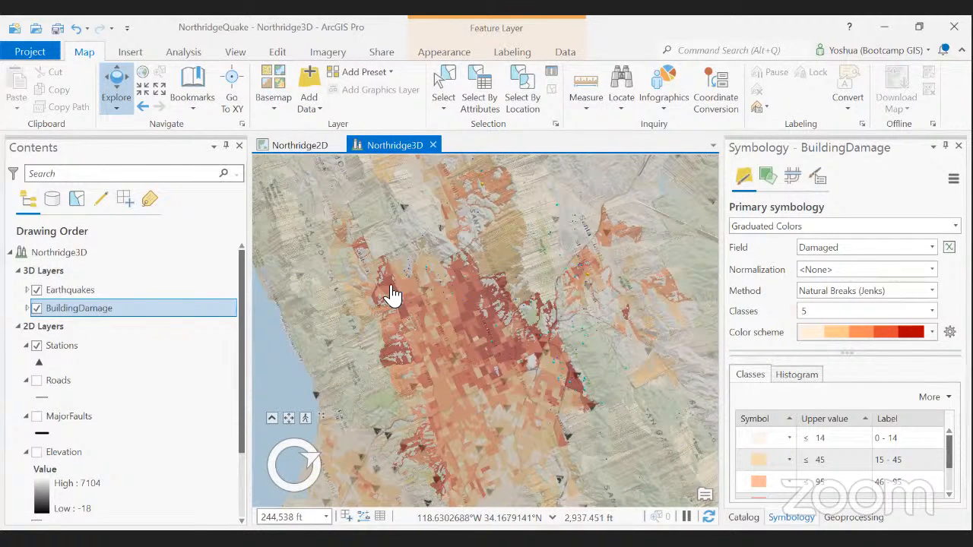
scroll(545, 345, "down", 3)
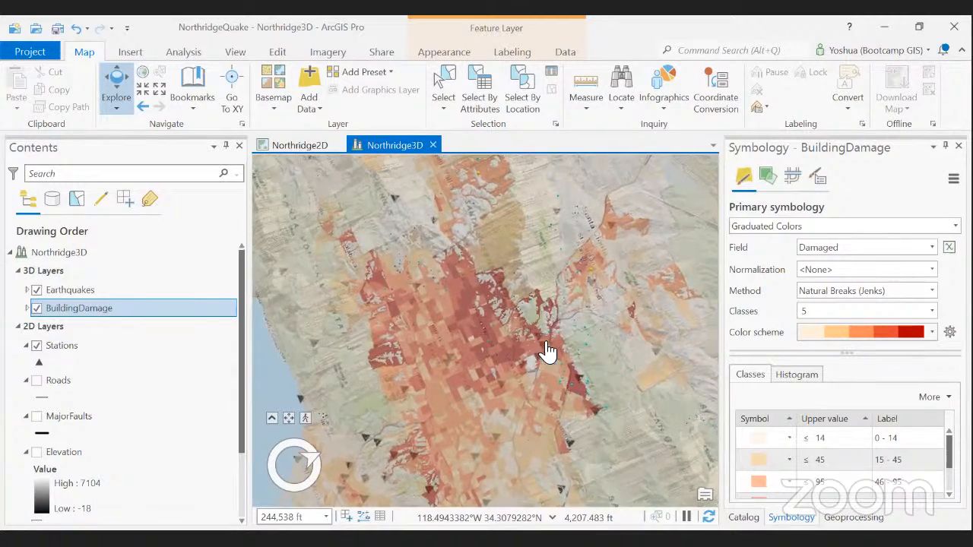
left_click_drag(571, 302, 463, 374)
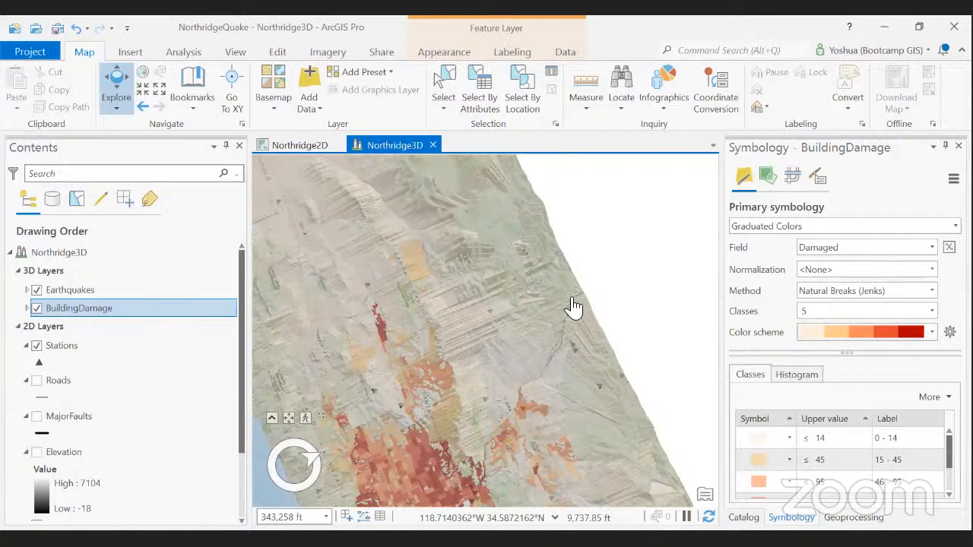
Step: Examine the terrain between Simi Valley and Santa Clarita, and bring the full extent of the scene into view
scroll(486, 362, "up", 3)
scroll(487, 362, "up", 3)
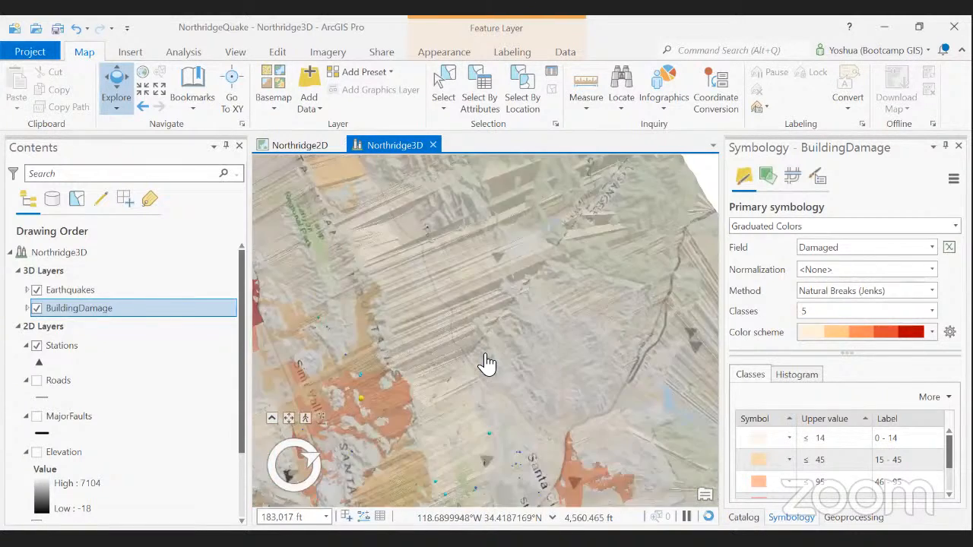
scroll(491, 356, "down", 5)
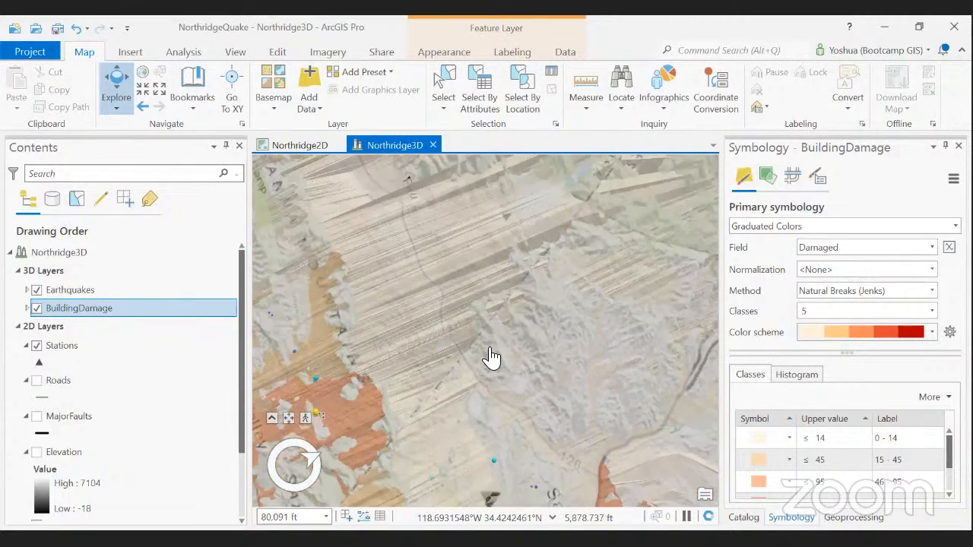
scroll(484, 349, "down", 5)
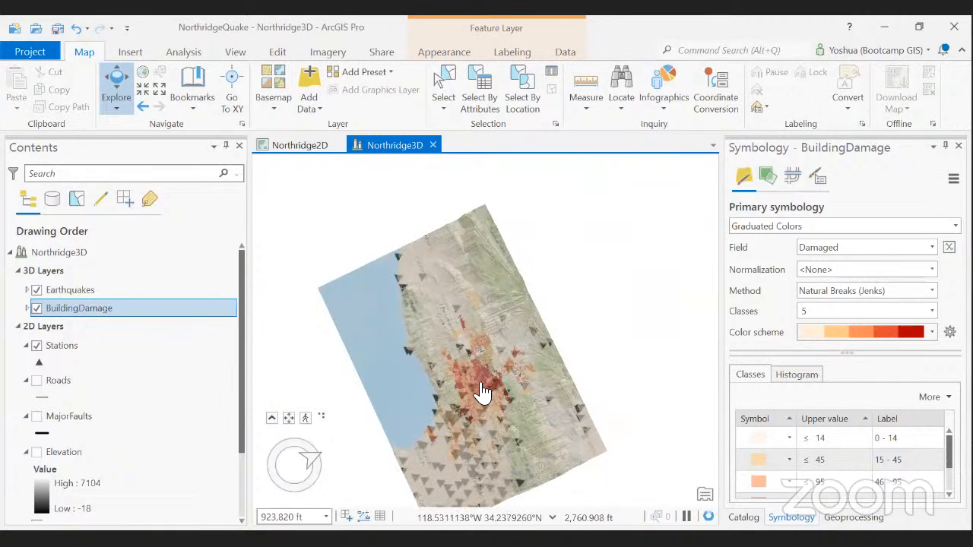
left_click_drag(481, 392, 482, 357)
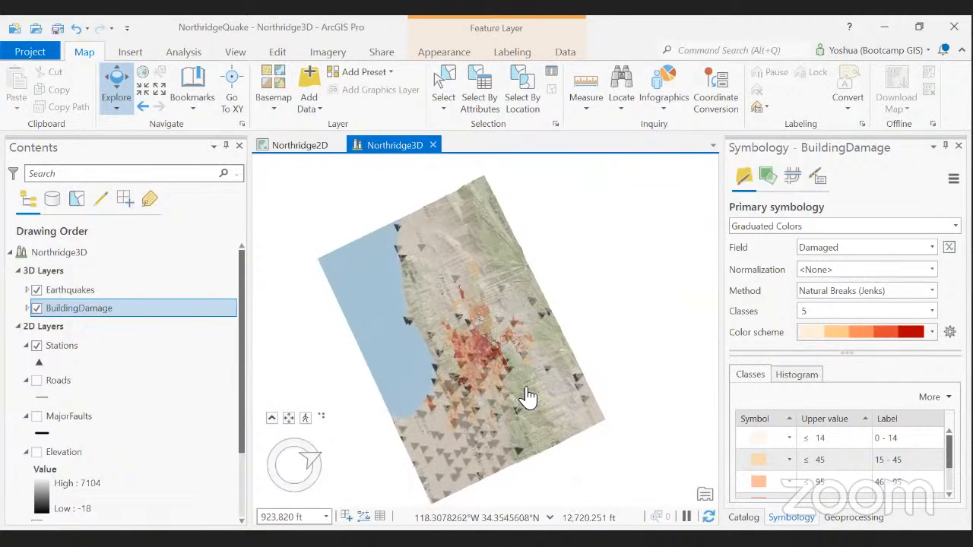
left_click_drag(528, 393, 585, 384)
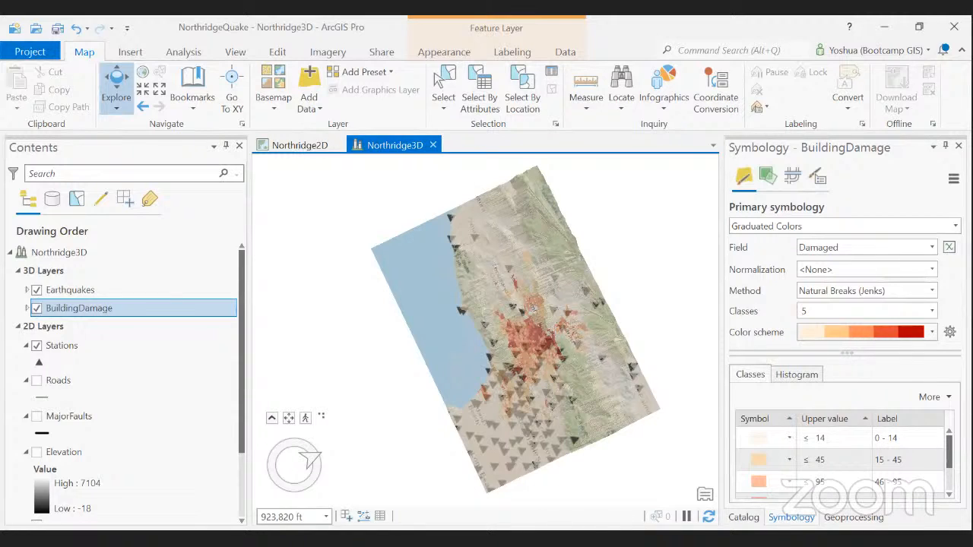
Step: Review the elevation settings in the BuildingDamage layer's properties and accept them with features on the ground
left_click(104, 311)
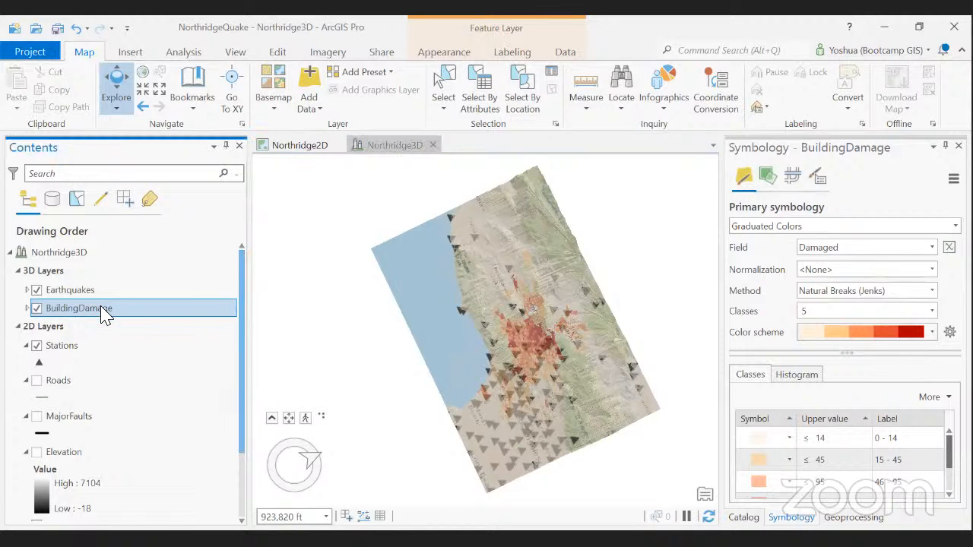
right_click(150, 427)
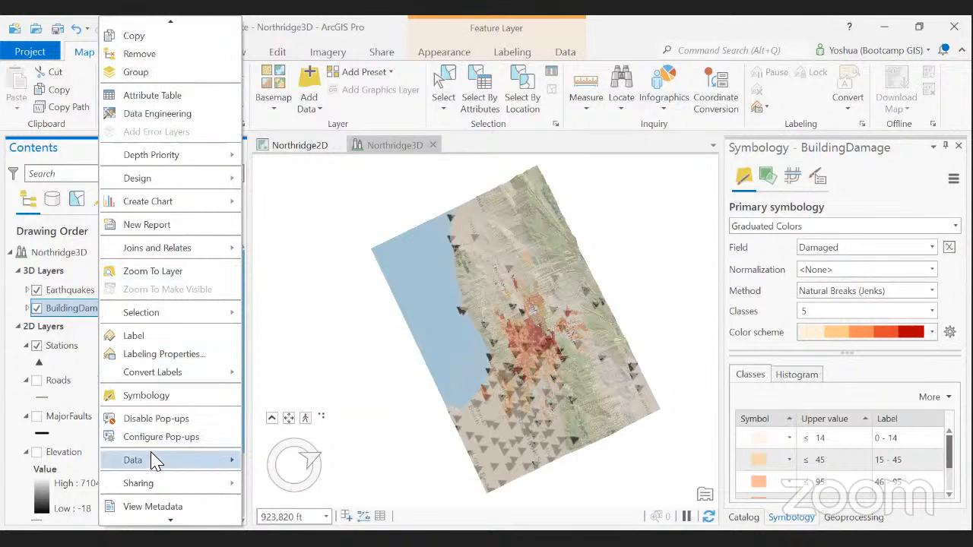
mouse_move(169, 521)
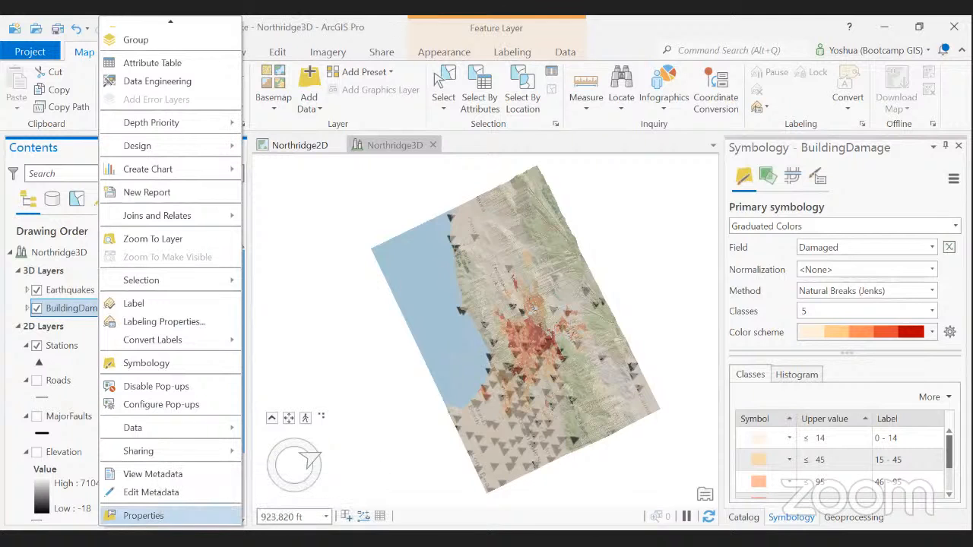
left_click(169, 517)
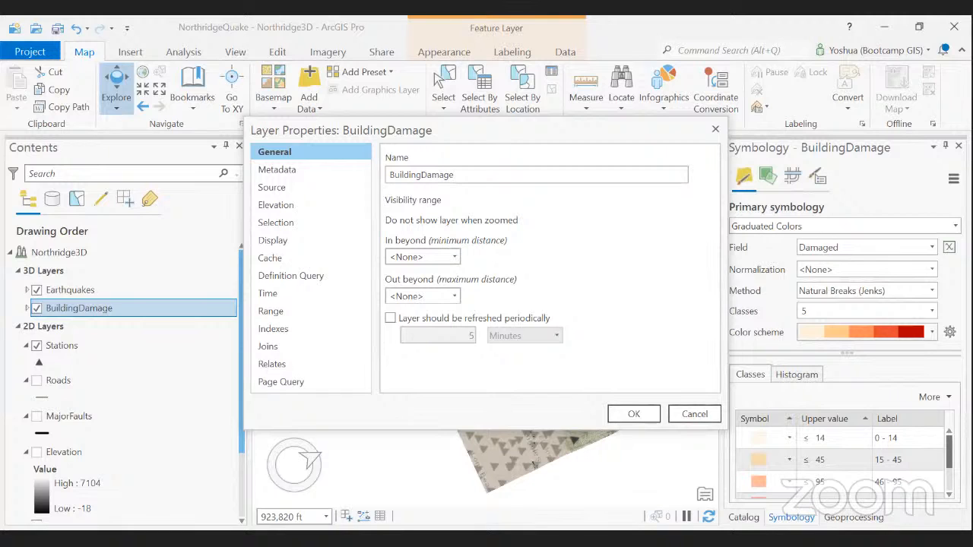
left_click(269, 207)
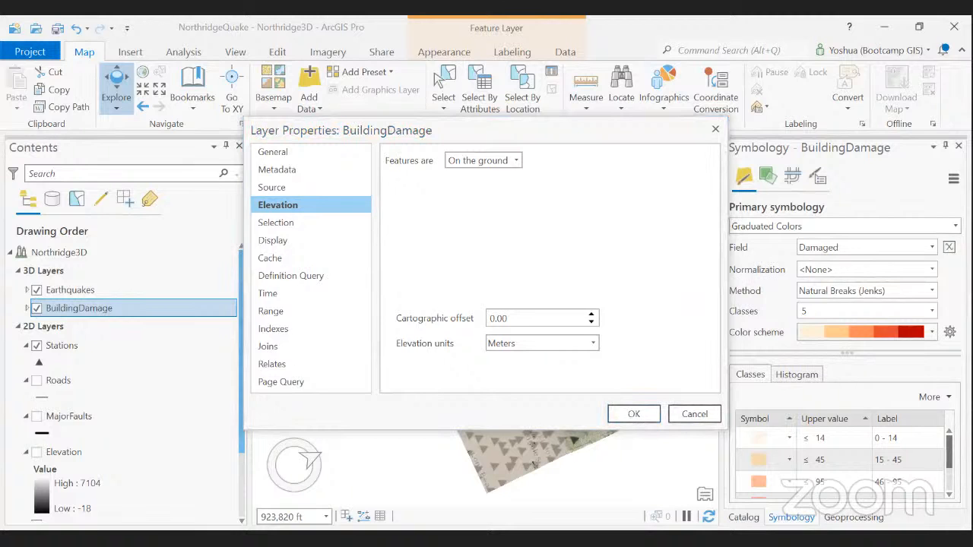
left_click(647, 420)
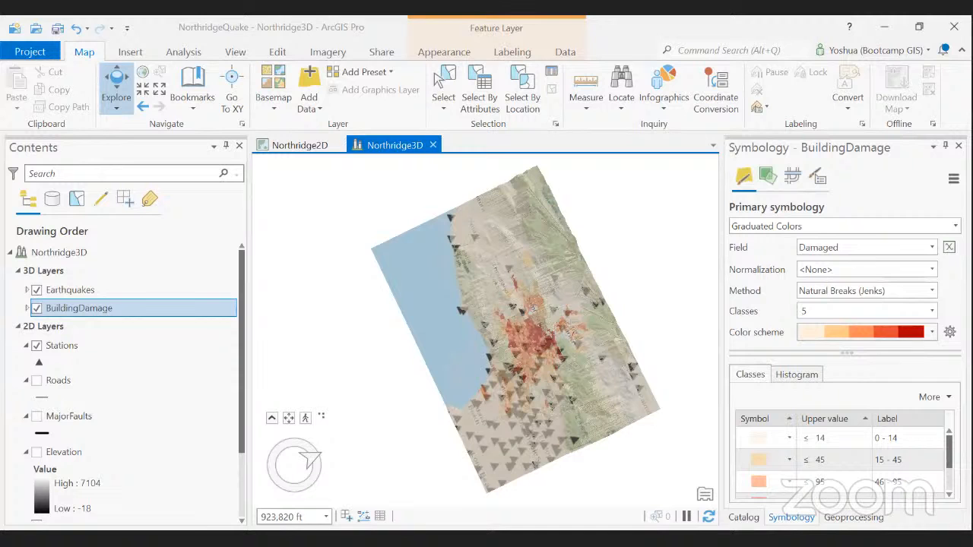
Step: Review the symbology types offered for the BuildingDamage layer, keeping Graduated Colors
left_click(464, 55)
left_click(468, 110)
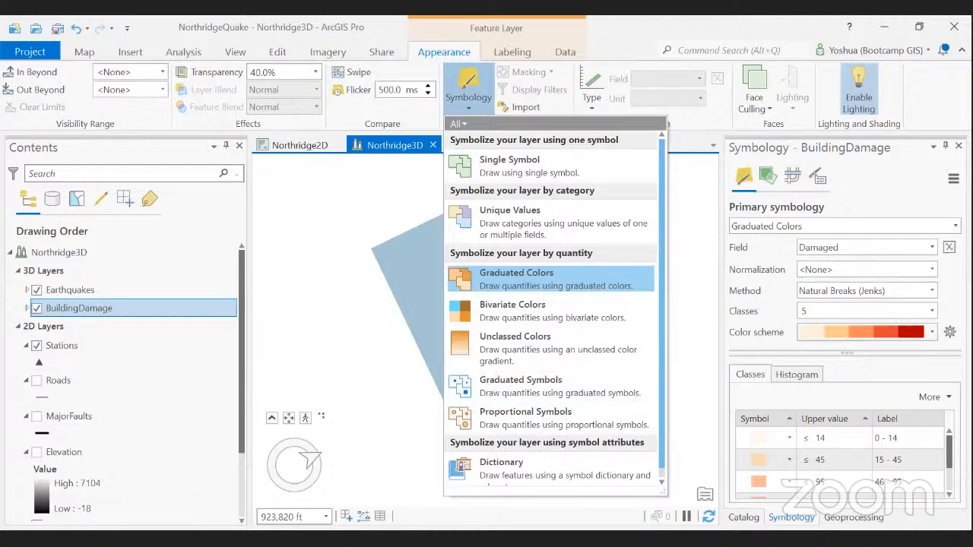
key("Escape")
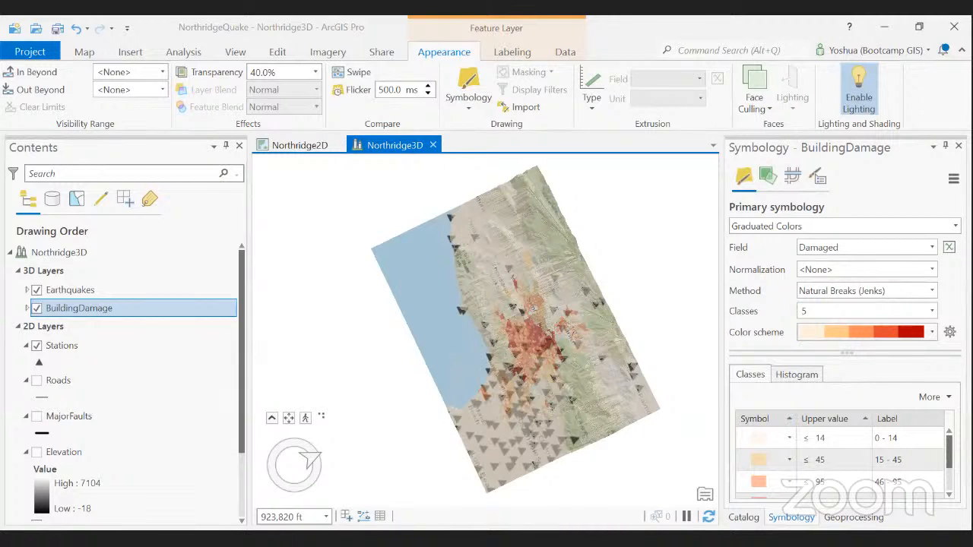
left_click(462, 93)
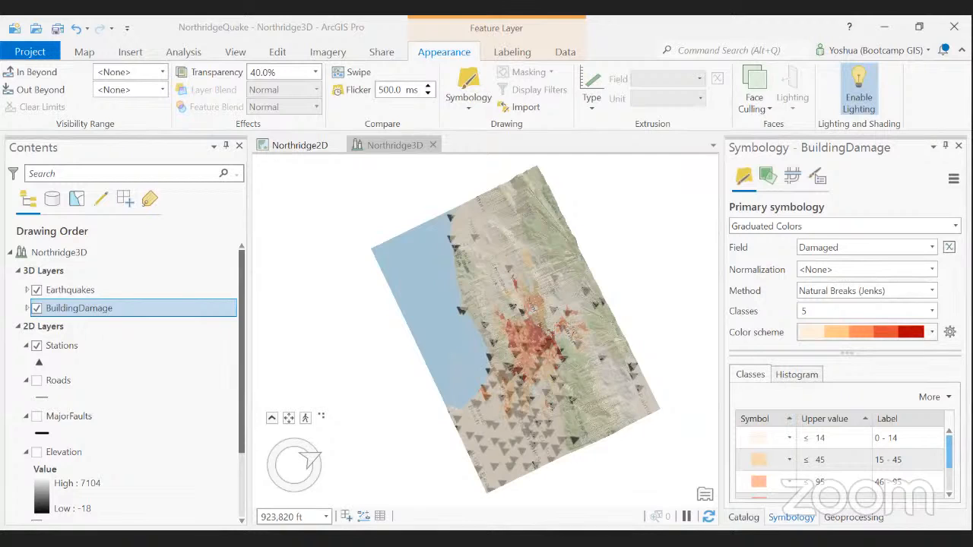
Step: Set the number of classes for the BuildingDamage graduated colors to 7
left_click(817, 312)
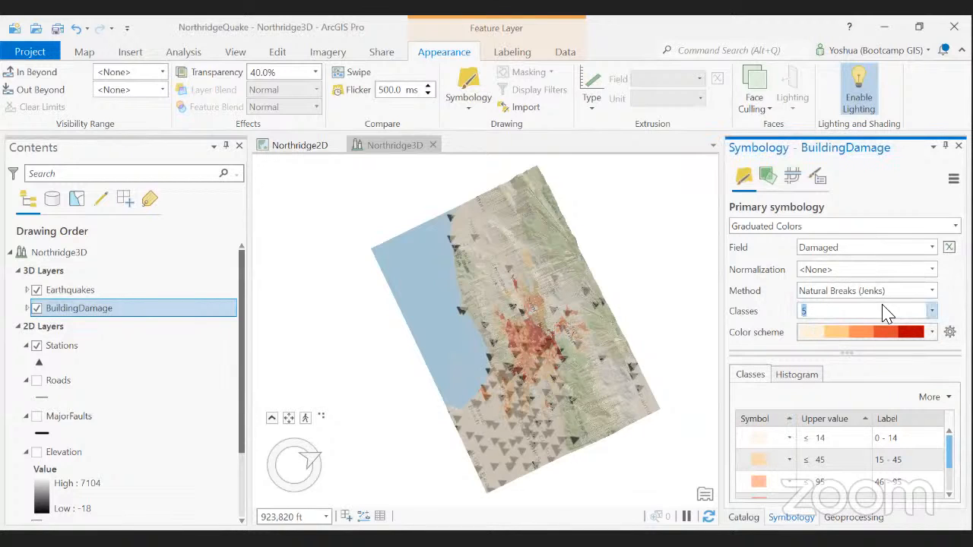
type("7")
key("Return")
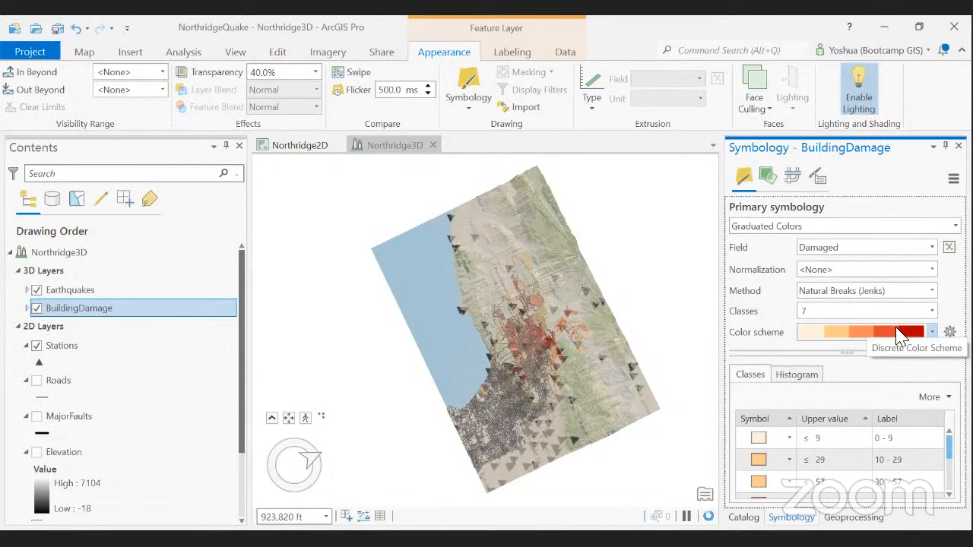
Step: Look through the color schemes offered for the BuildingDamage layer, comparing the continuous and seven-class ramps
left_click(897, 332)
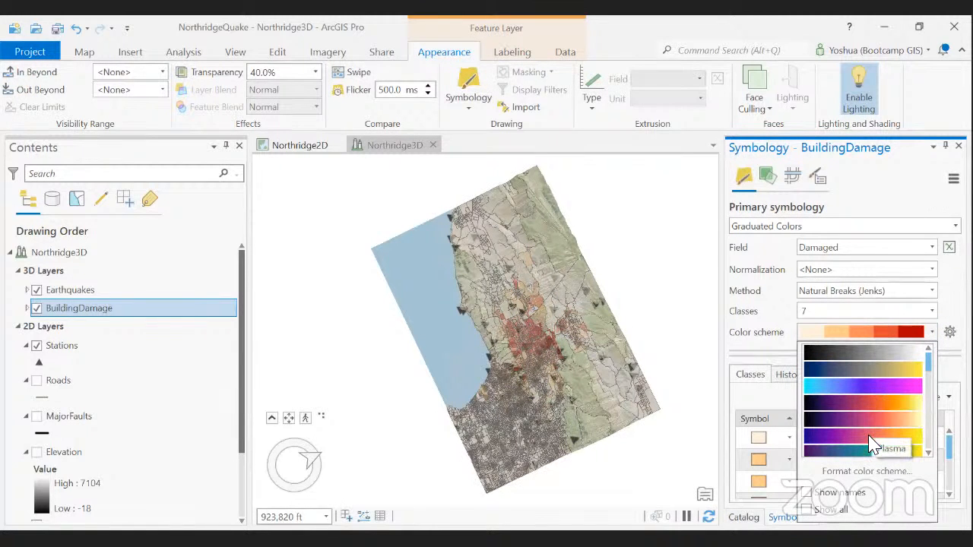
scroll(872, 445, "down", 2)
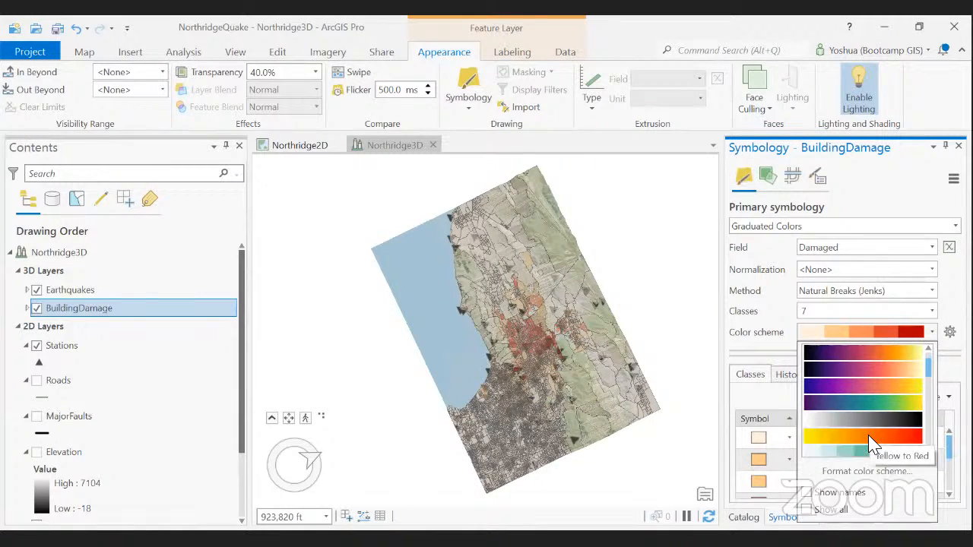
scroll(872, 444, "down", 4)
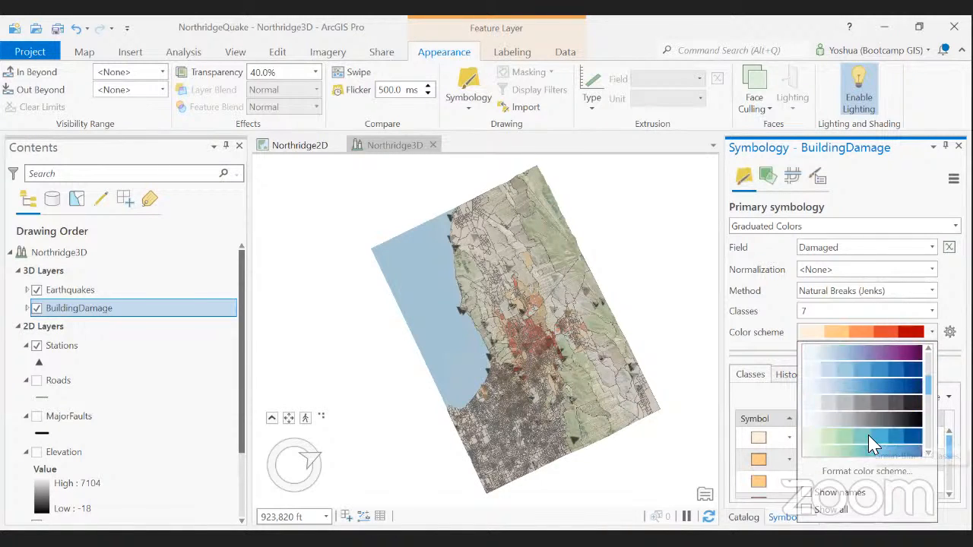
scroll(871, 444, "down", 3)
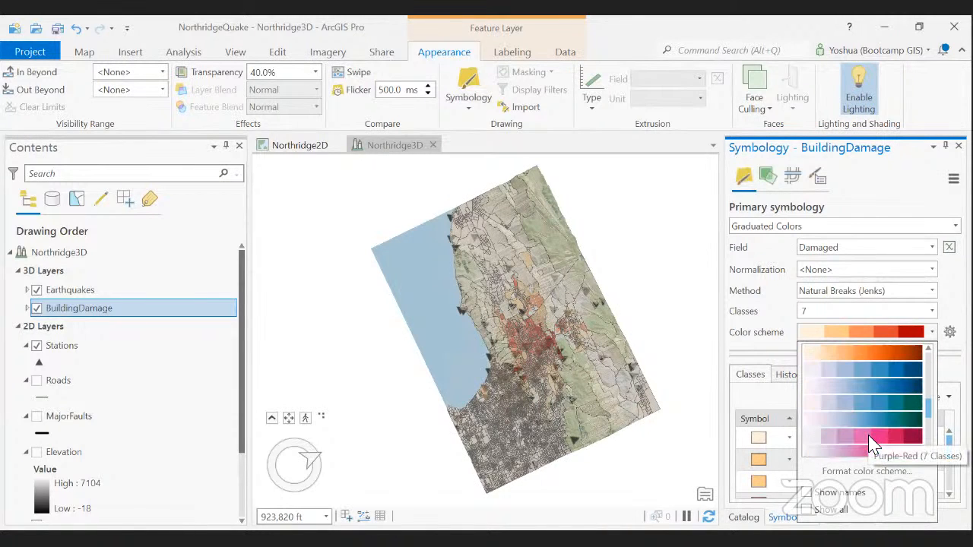
scroll(872, 445, "down", 3)
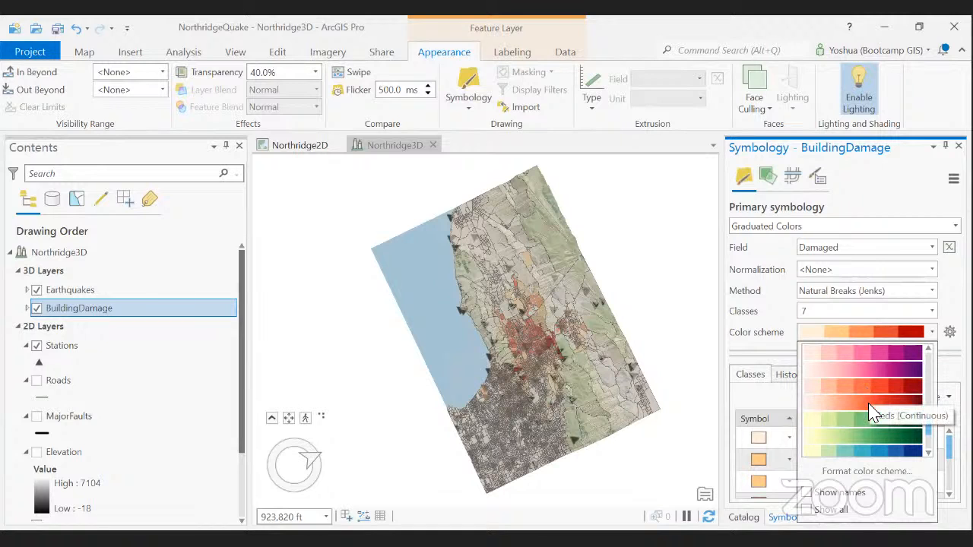
scroll(873, 411, "down", 5)
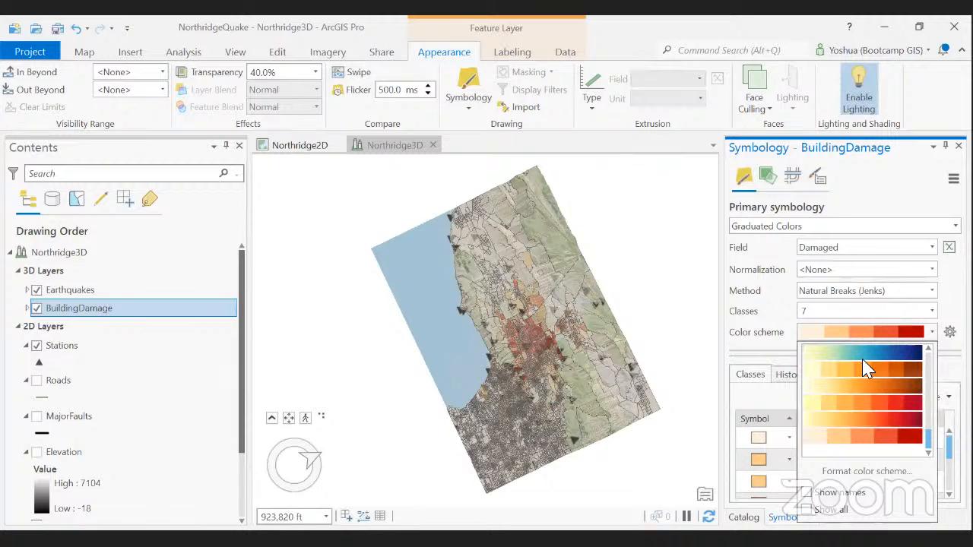
scroll(869, 365, "up", 3)
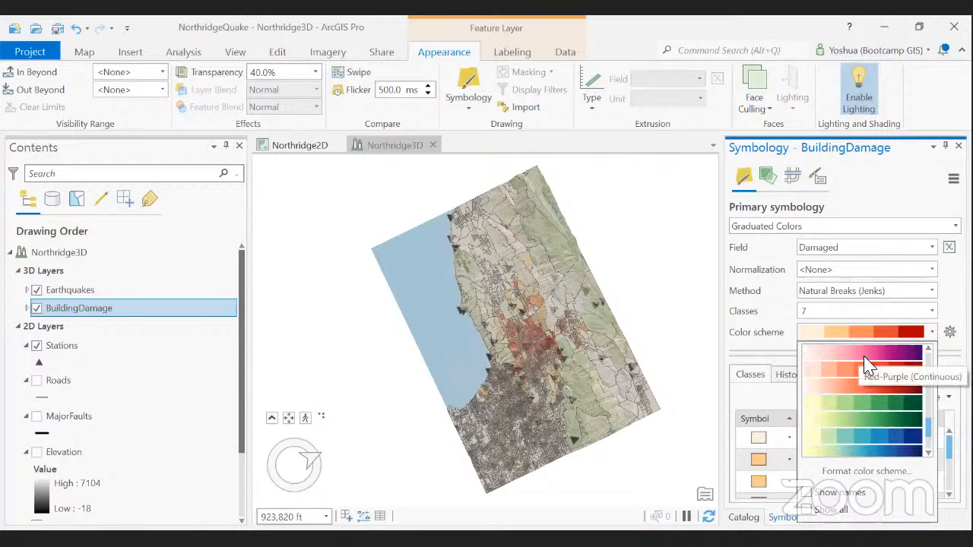
scroll(869, 365, "up", 2)
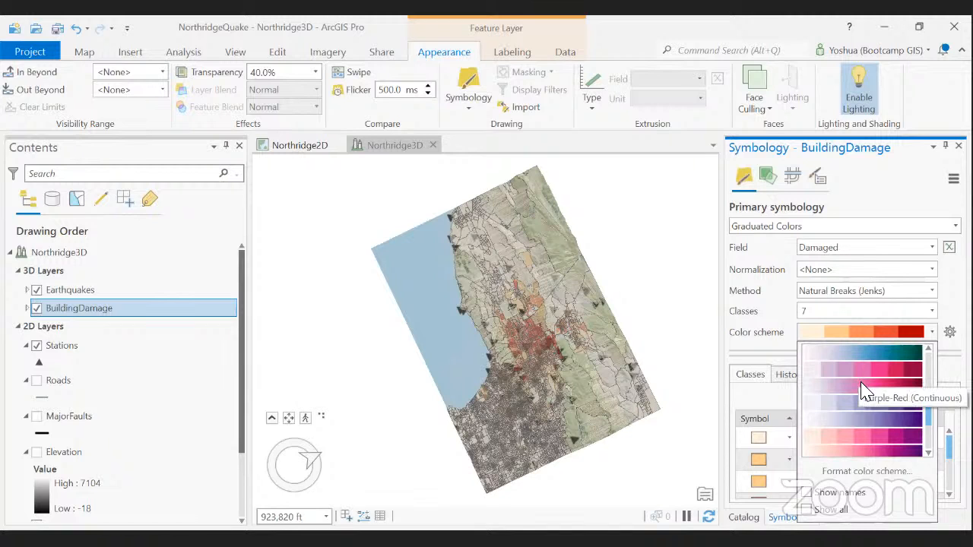
scroll(862, 390, "up", 3)
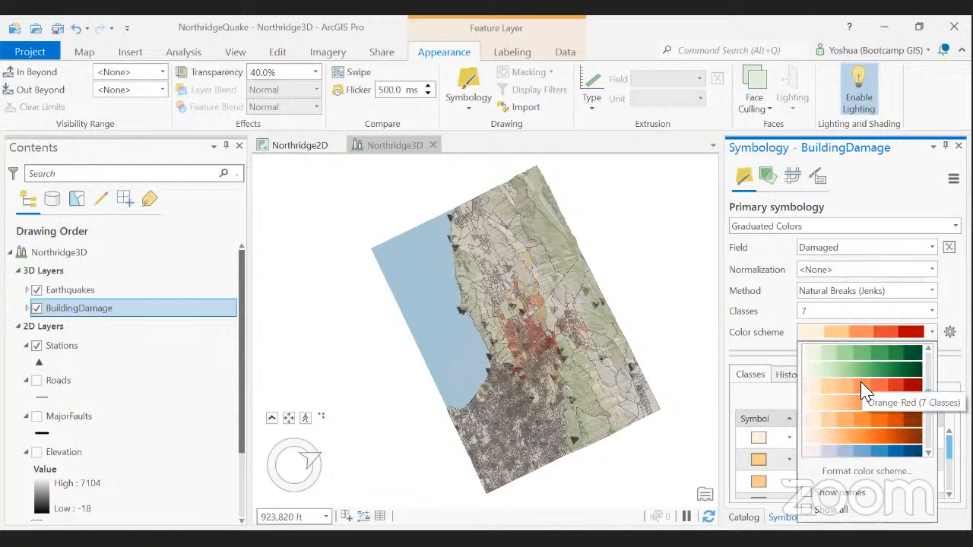
scroll(862, 390, "down", 2)
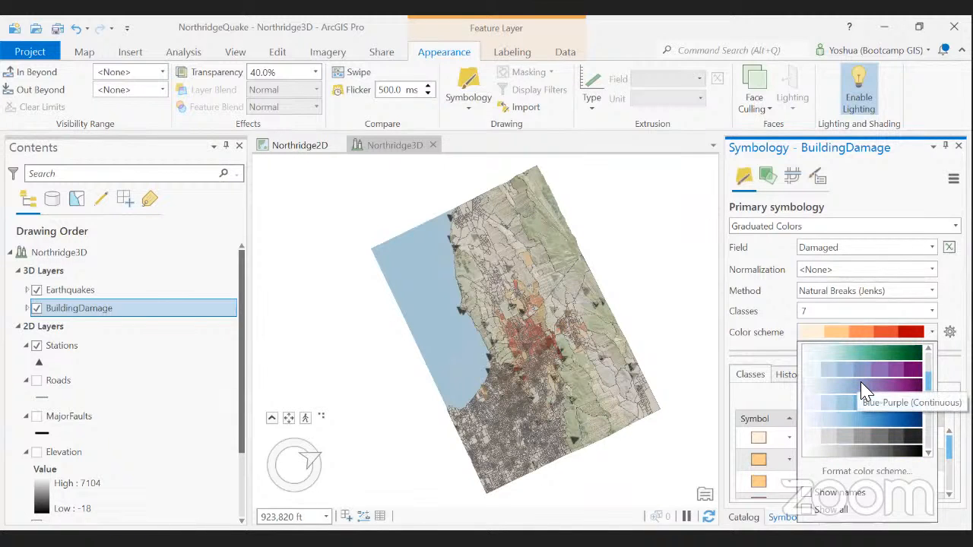
scroll(865, 390, "up", 2)
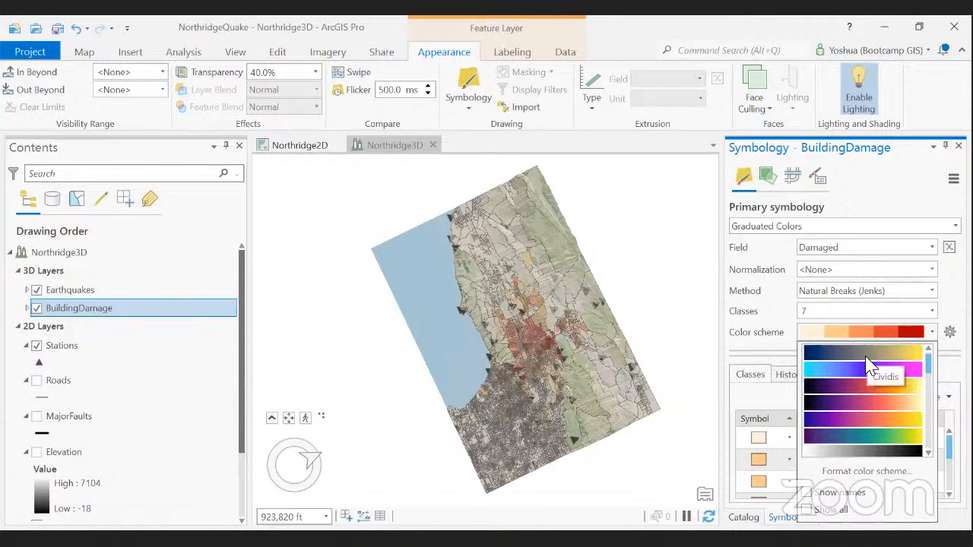
scroll(869, 365, "up", 1)
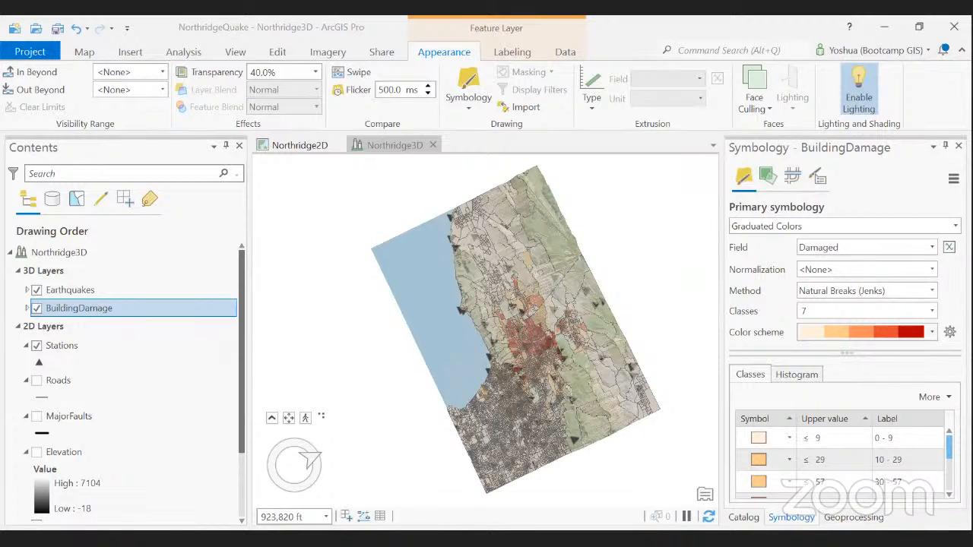
Step: Apply the Purple-Red (Continuous) color scheme to the BuildingDamage classes
left_click(842, 333)
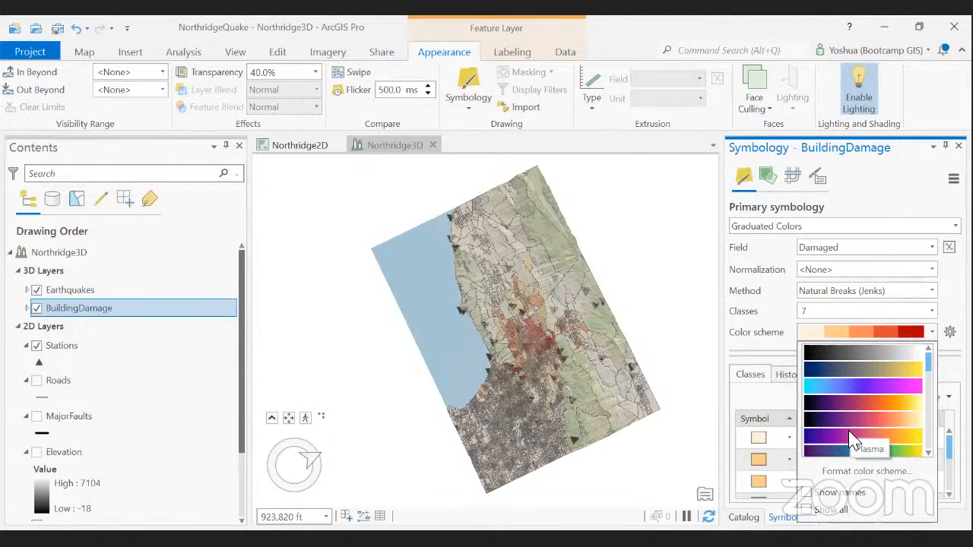
scroll(850, 435, "down", 4)
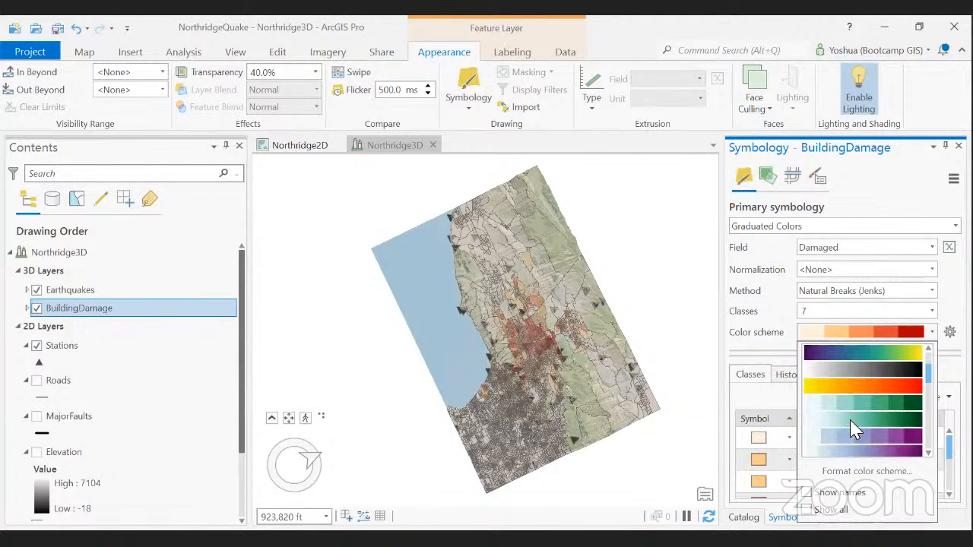
scroll(851, 430, "down", 5)
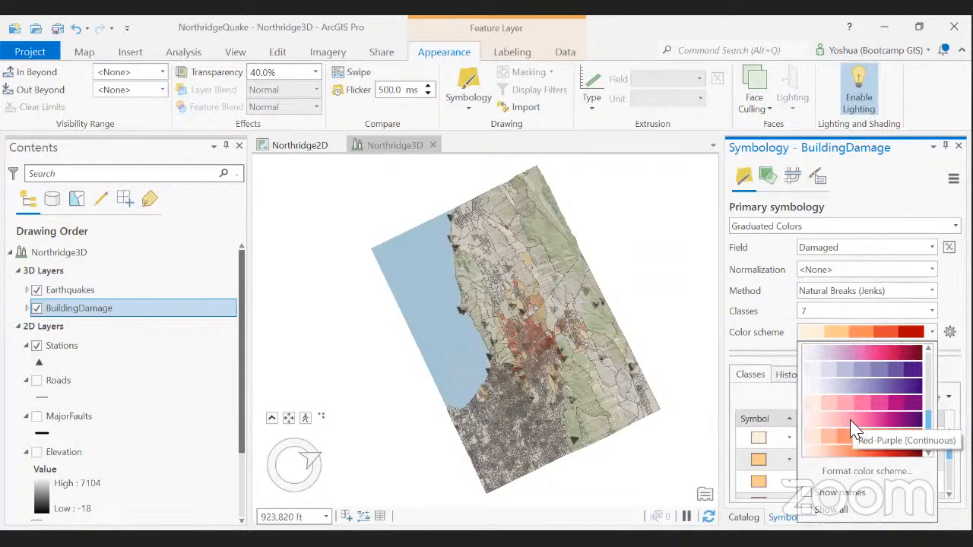
left_click(849, 364)
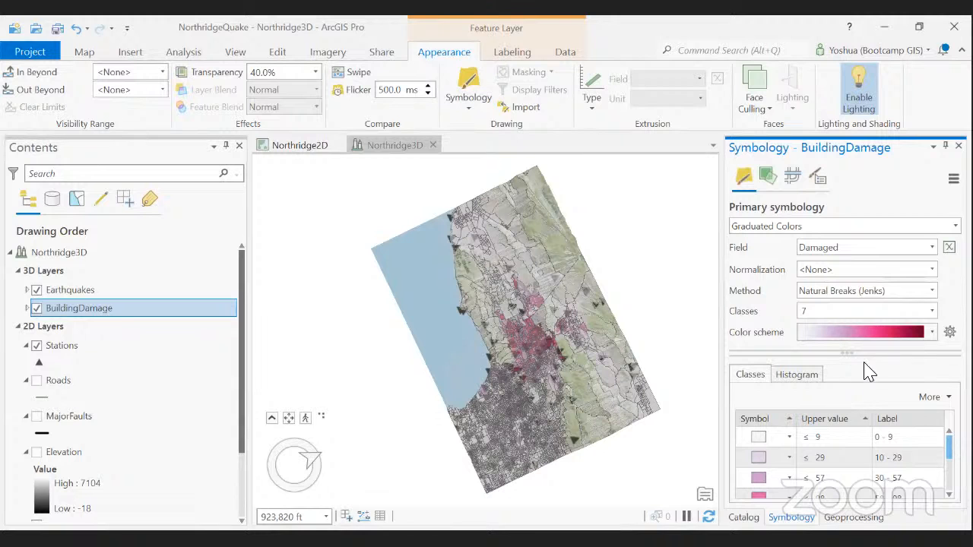
Step: Format all BuildingDamage class symbols with an outline color of No color and apply the change
left_click(932, 396)
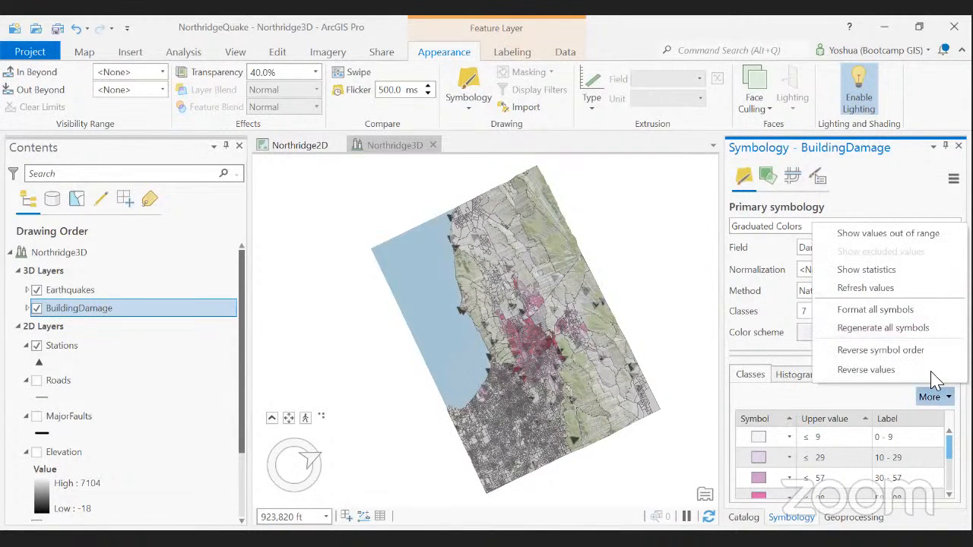
left_click(912, 310)
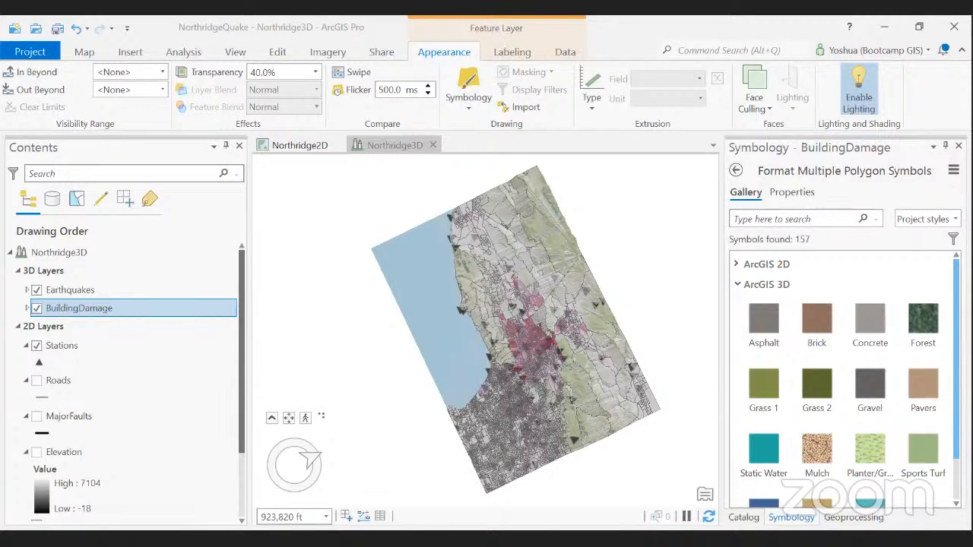
left_click(799, 196)
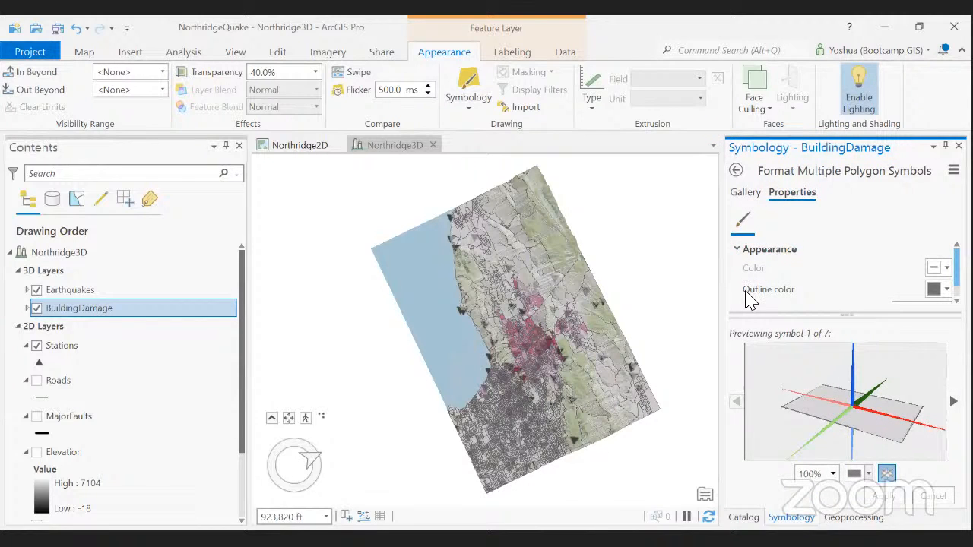
left_click(943, 289)
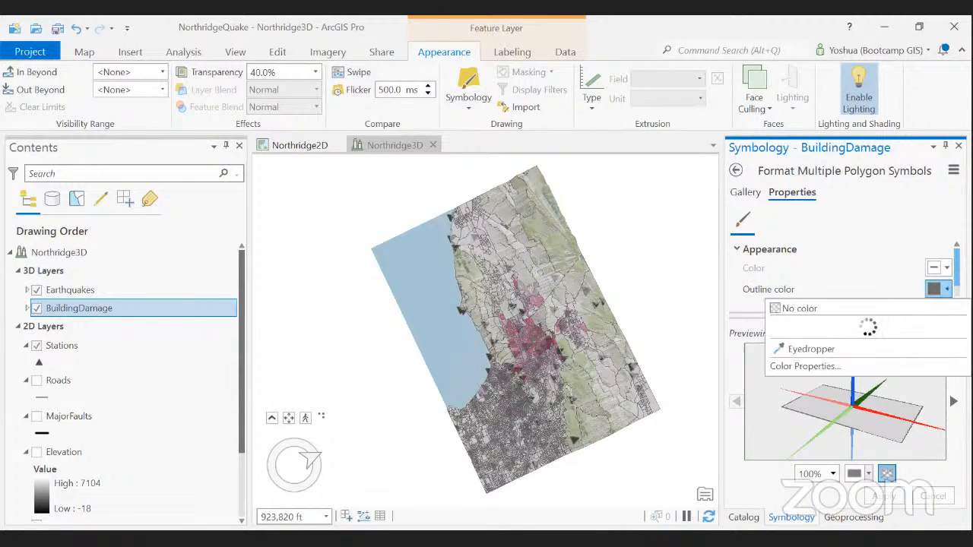
left_click(931, 310)
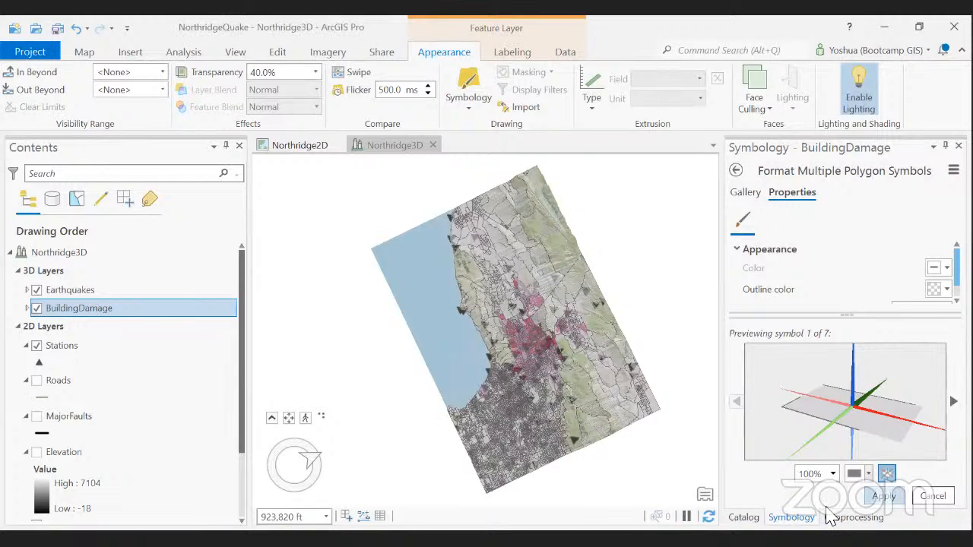
left_click(884, 495)
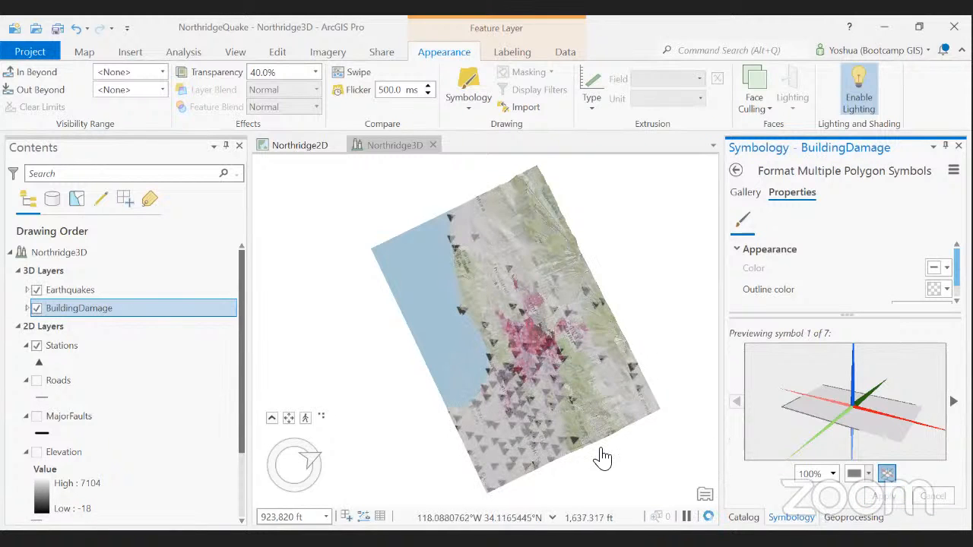
Step: Examine the recolored building damage against the terrain and the underground earthquakes from several angles, ending over the coast
scroll(630, 457, "up", 2)
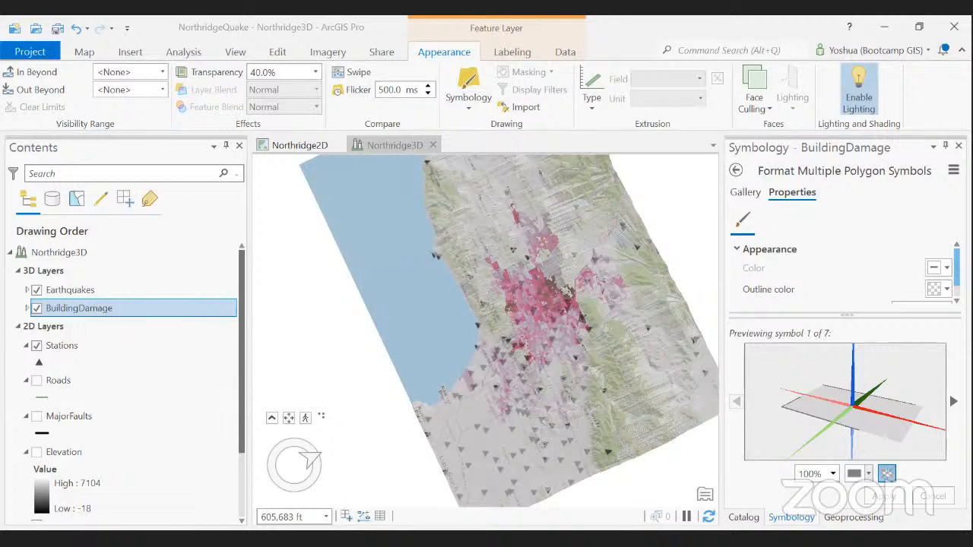
scroll(538, 438, "up", 2)
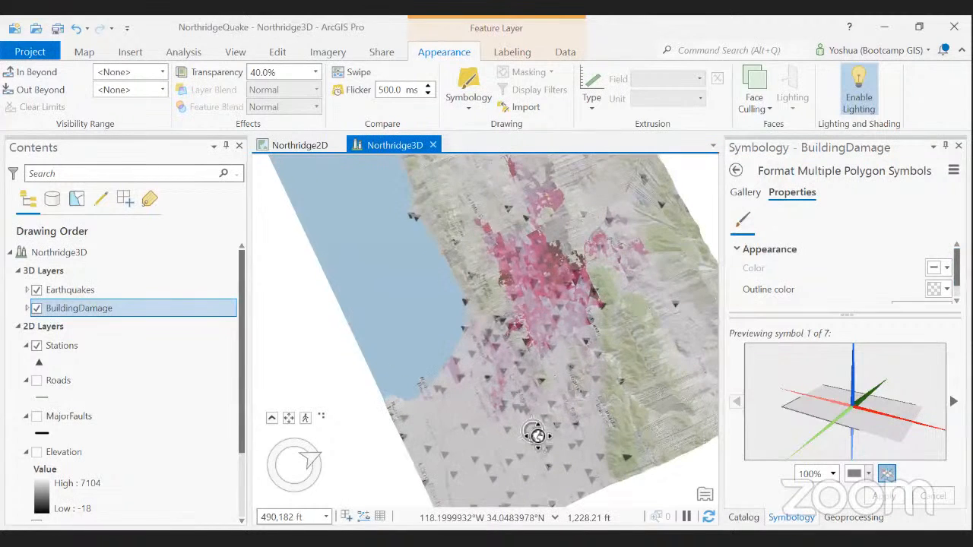
mouse_move(532, 432)
middle_mouse_down()
mouse_move(551, 349)
mouse_move(519, 267)
mouse_move(536, 371)
mouse_move(506, 282)
mouse_move(567, 317)
mouse_move(517, 275)
middle_mouse_up()
left_click_drag(519, 429, 518, 398)
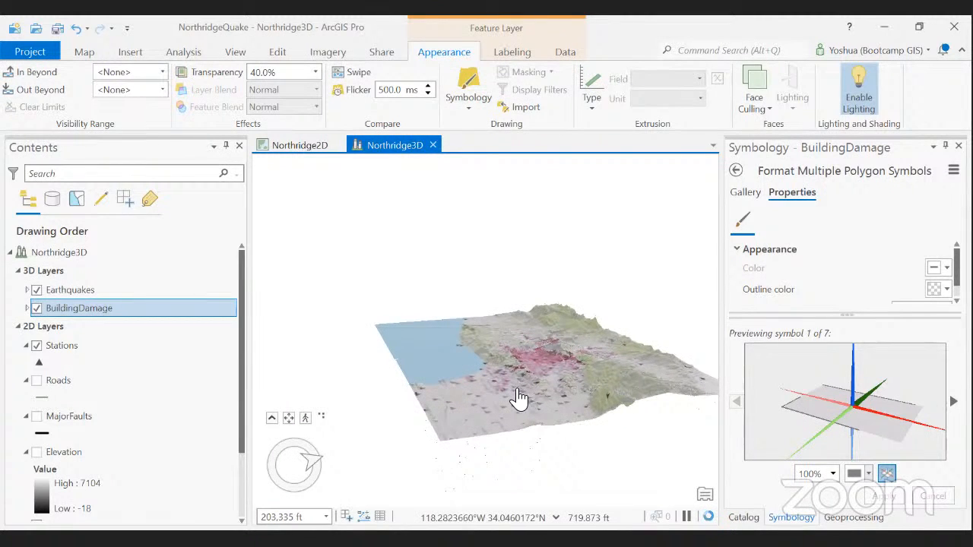
scroll(519, 397, "up", 1)
scroll(522, 372, "down", 1)
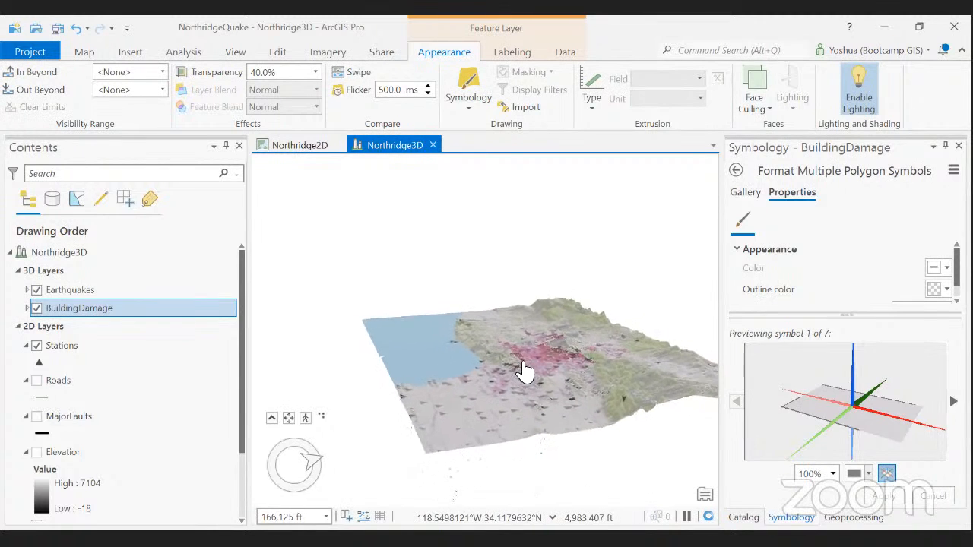
mouse_move(535, 373)
middle_mouse_down()
mouse_move(527, 319)
mouse_move(502, 319)
mouse_move(609, 304)
mouse_move(679, 319)
middle_mouse_up()
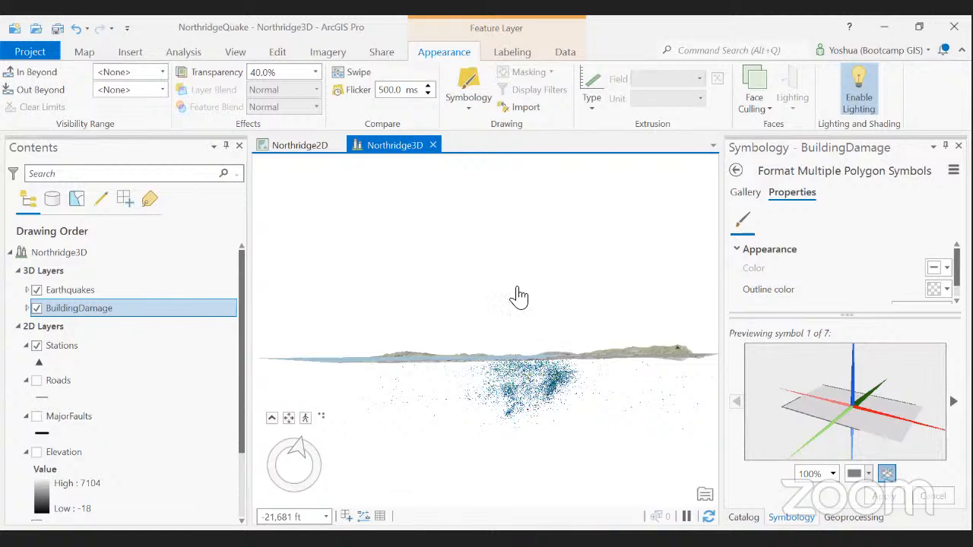
middle_click_drag(503, 273, 510, 322)
scroll(508, 318, "down", 5)
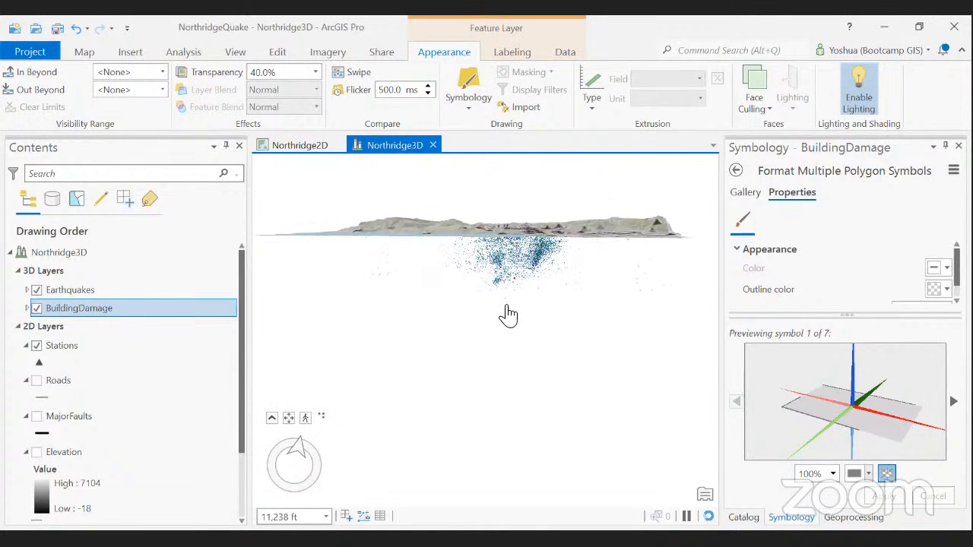
left_click_drag(503, 278, 485, 445)
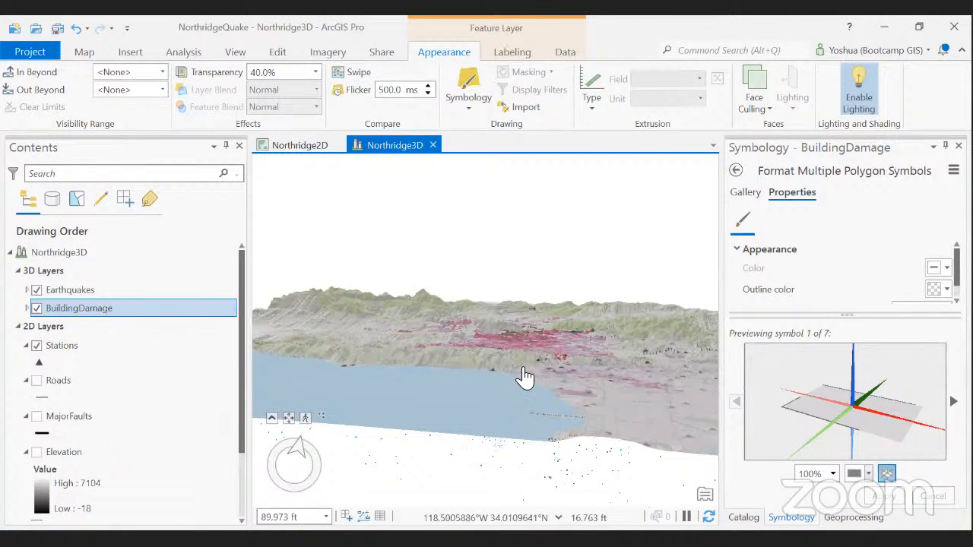
middle_click_drag(523, 356, 532, 322)
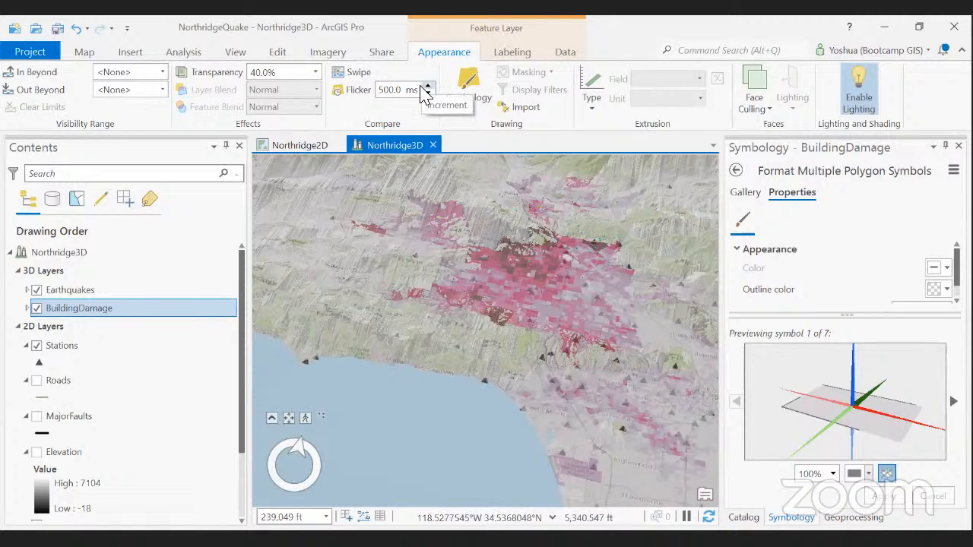
Step: Extrude the BuildingDamage polygons by Min Height in meters, using the custom Arcade expression $feature.Damaged*25
left_click(594, 103)
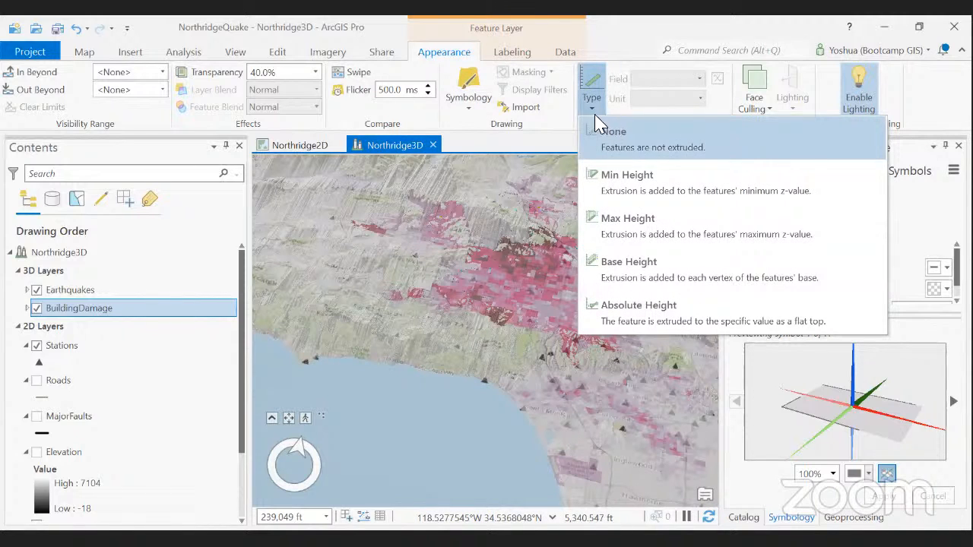
left_click(608, 176)
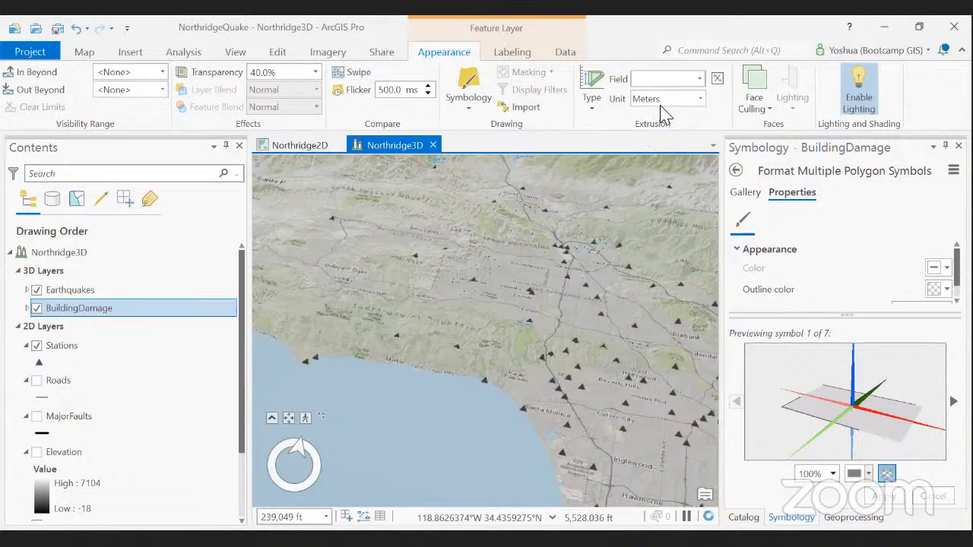
left_click(719, 80)
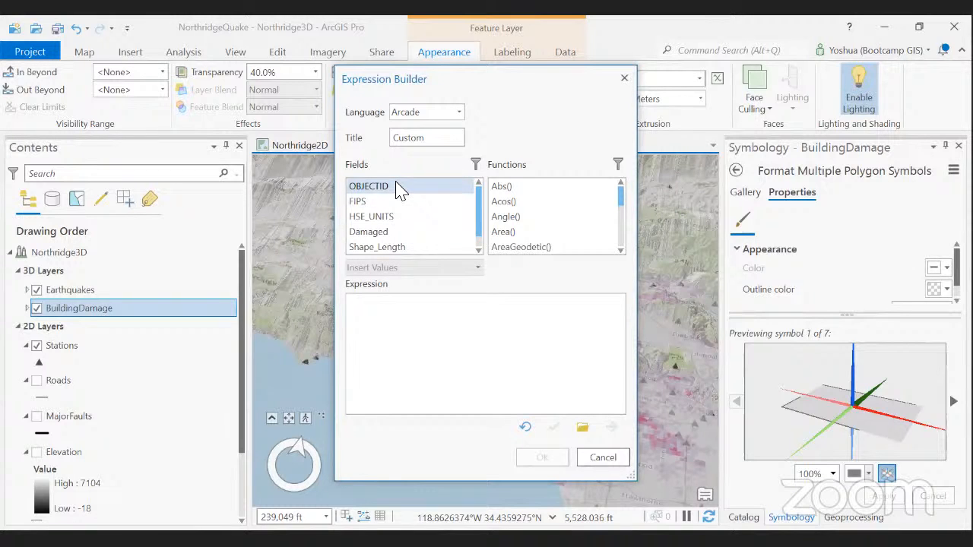
double_click(386, 235)
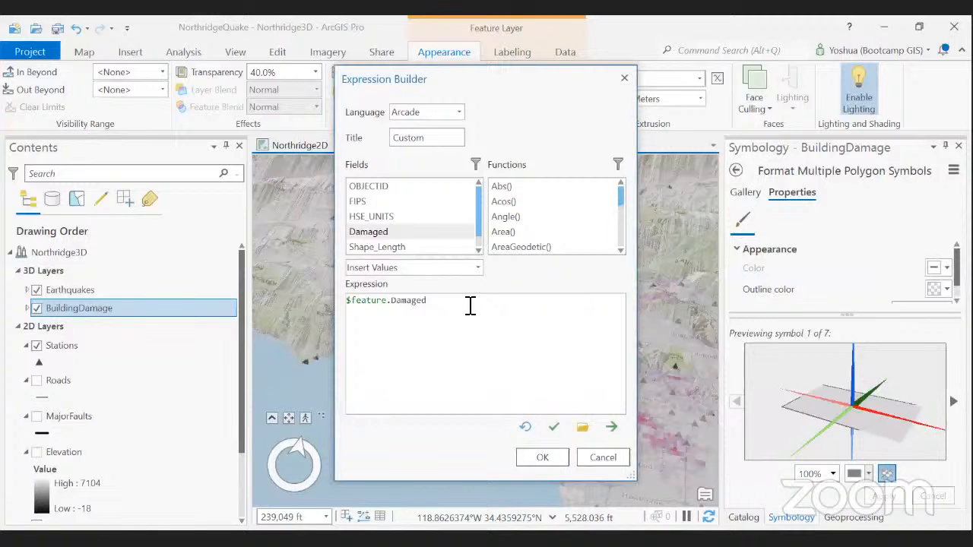
left_click(471, 301)
type("*25")
left_click(539, 457)
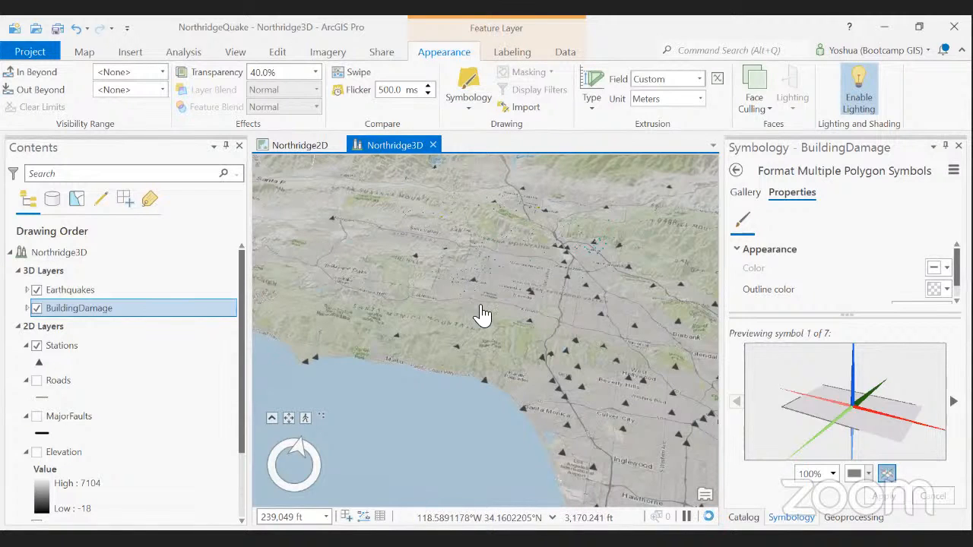
Step: Examine the extruded building damage close up, from a low angle against the mountains and from above over the coast
scroll(481, 314, "up", 3)
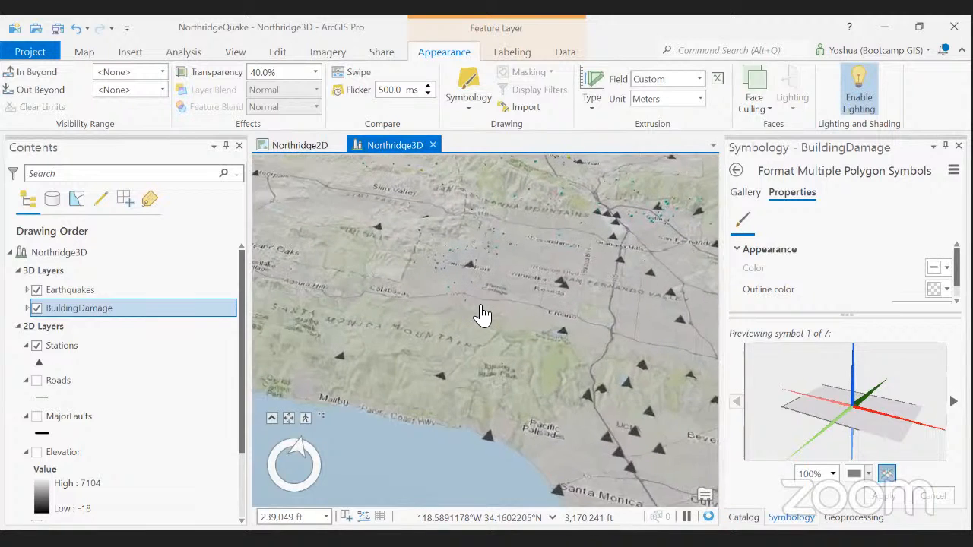
scroll(481, 314, "up", 2)
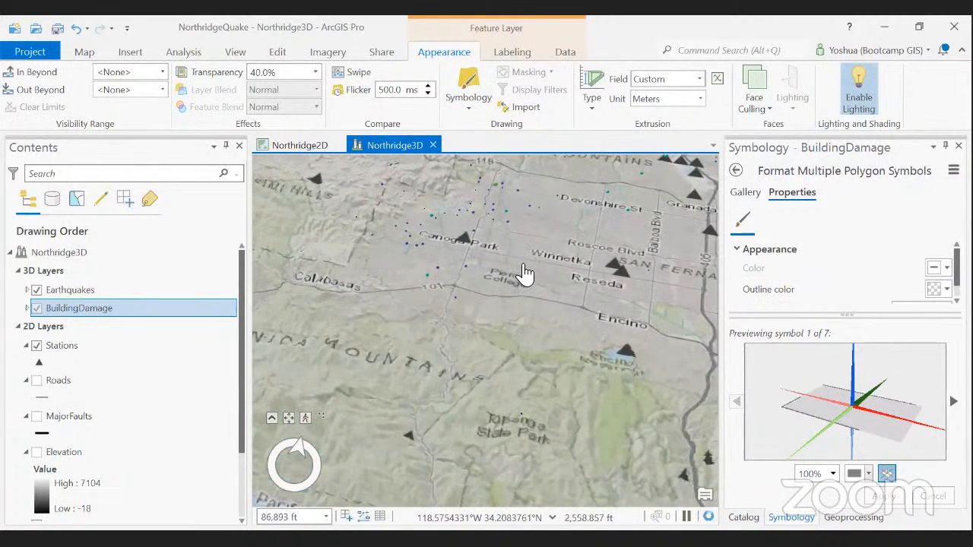
mouse_move(520, 320)
middle_mouse_down()
mouse_move(561, 152)
mouse_move(557, 250)
mouse_move(545, 300)
mouse_move(533, 297)
middle_mouse_up()
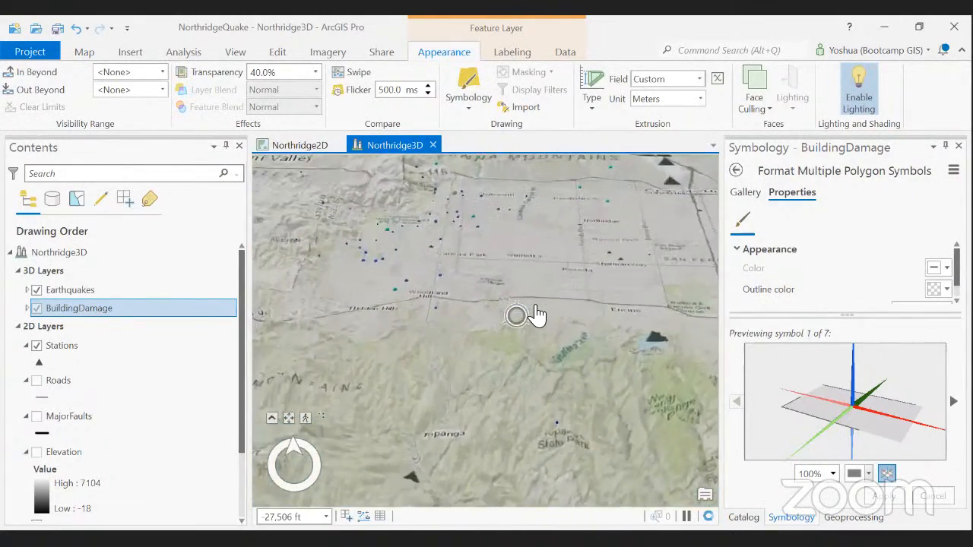
scroll(532, 297, "down", 2)
scroll(532, 300, "down", 4)
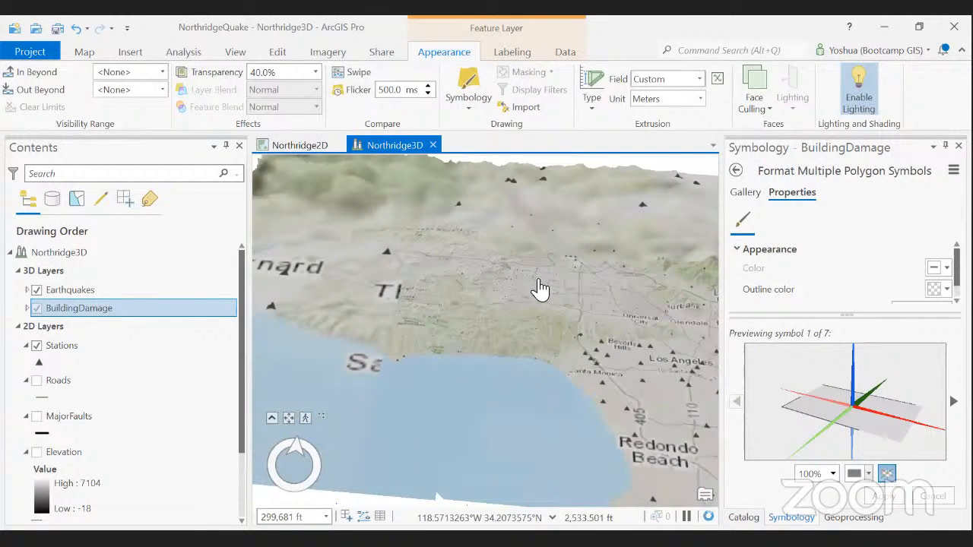
scroll(524, 301, "up", 2)
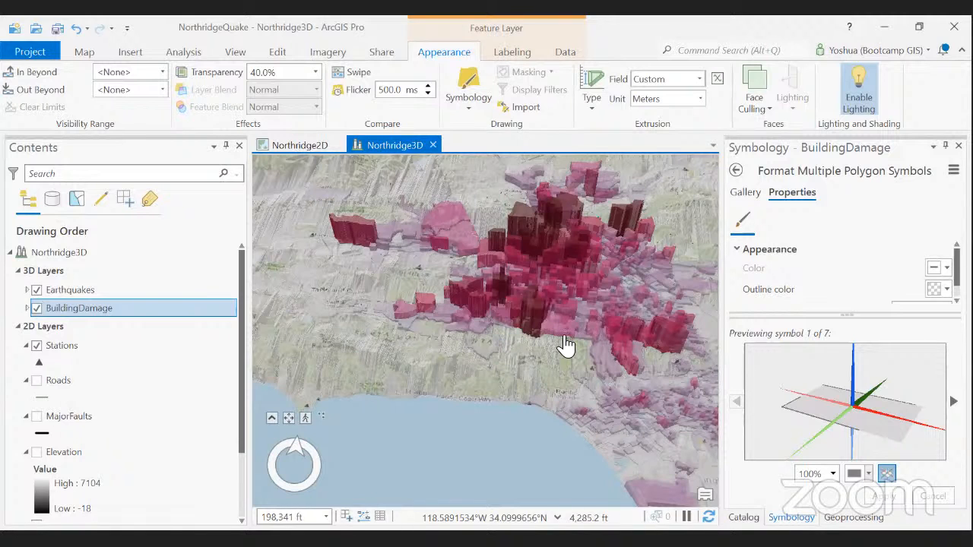
left_click_drag(561, 369, 422, 416)
mouse_move(422, 409)
middle_mouse_down()
mouse_move(434, 339)
mouse_move(461, 319)
mouse_move(542, 300)
mouse_move(563, 334)
middle_mouse_up()
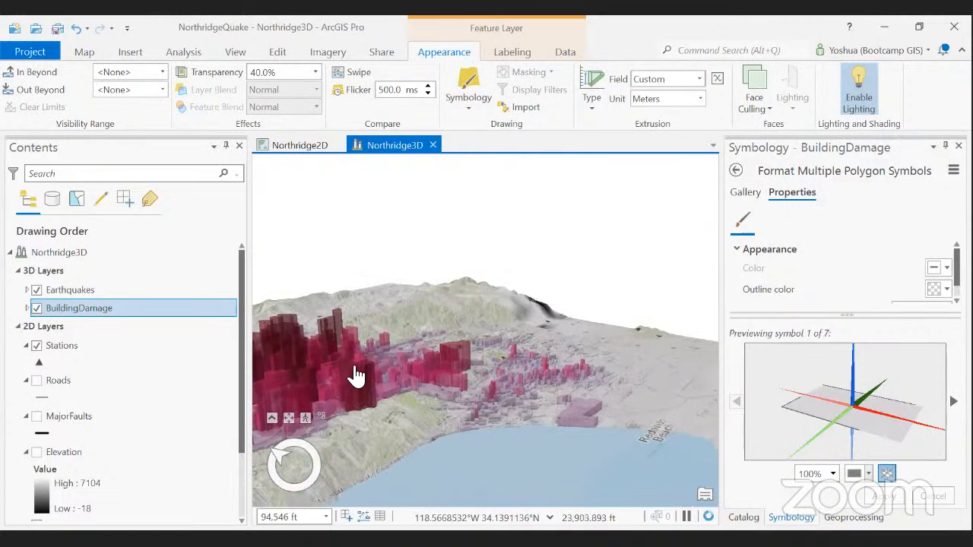
left_click_drag(387, 376, 524, 383)
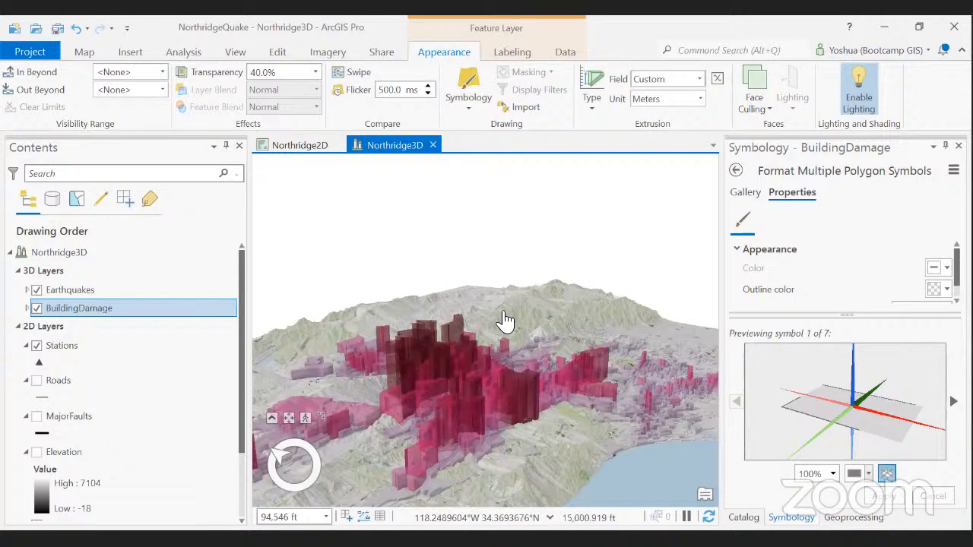
scroll(510, 273, "up", 3)
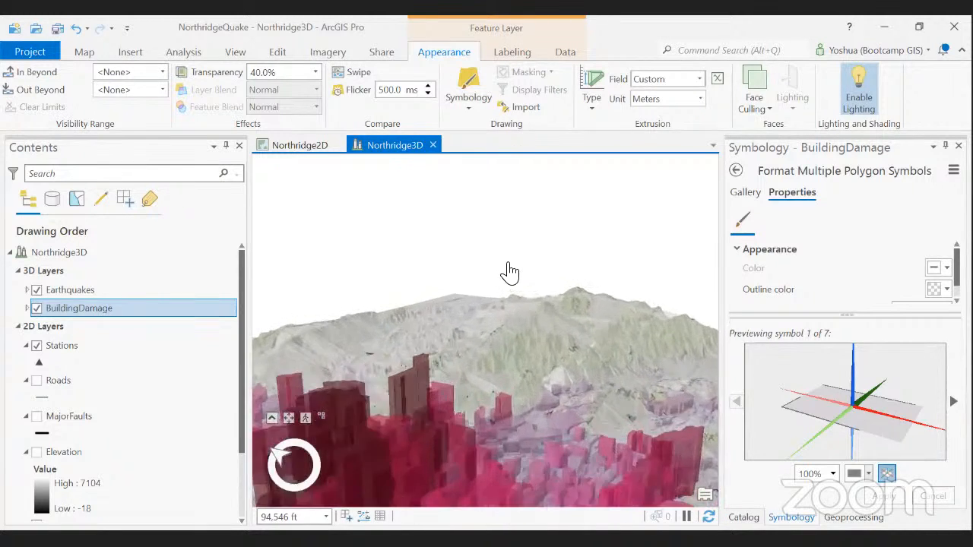
scroll(510, 289, "down", 2)
middle_click_drag(467, 306, 482, 467)
middle_click_drag(473, 424, 511, 308)
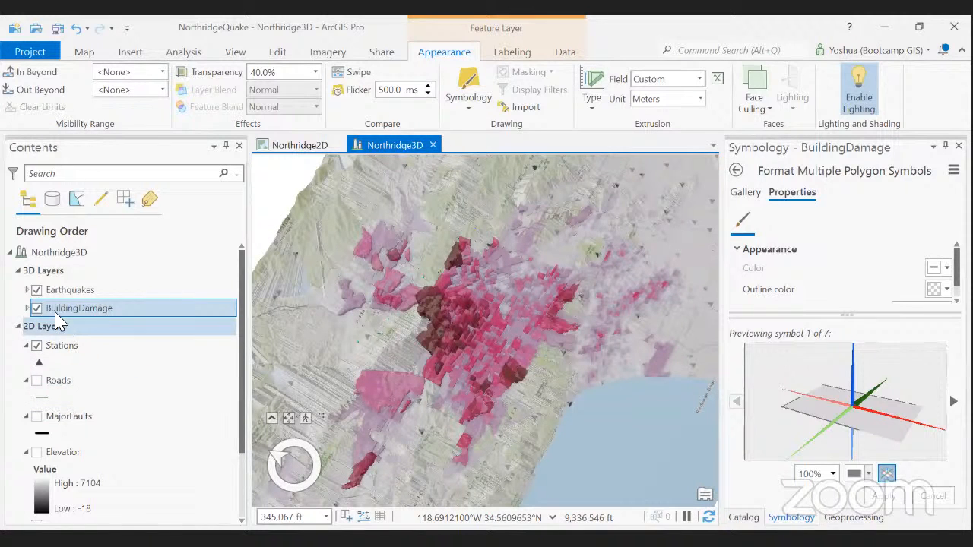
Step: Hide the Earthquakes layer, review the scene's layer list down to the elevation surfaces, and show Earthquakes again
left_click(38, 290)
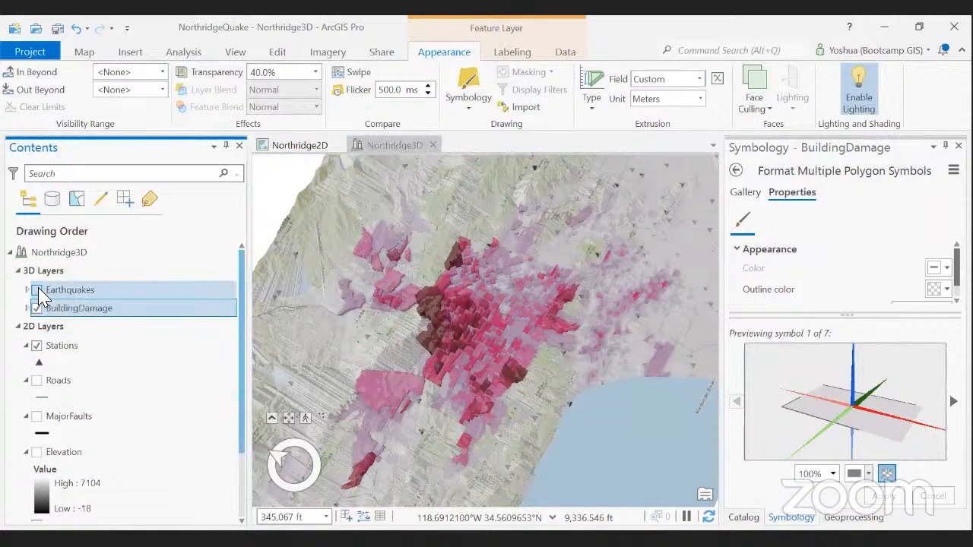
left_click(33, 301)
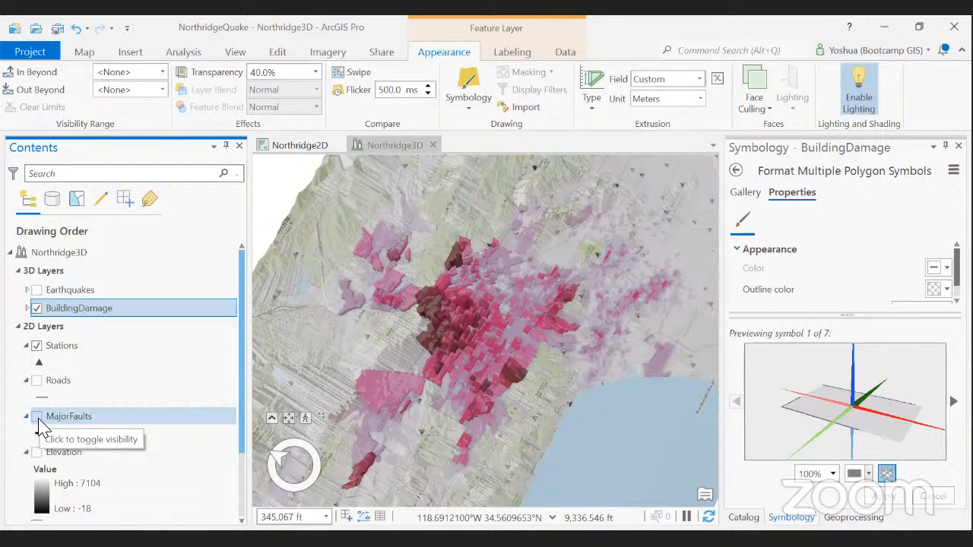
scroll(40, 428, "down", 3)
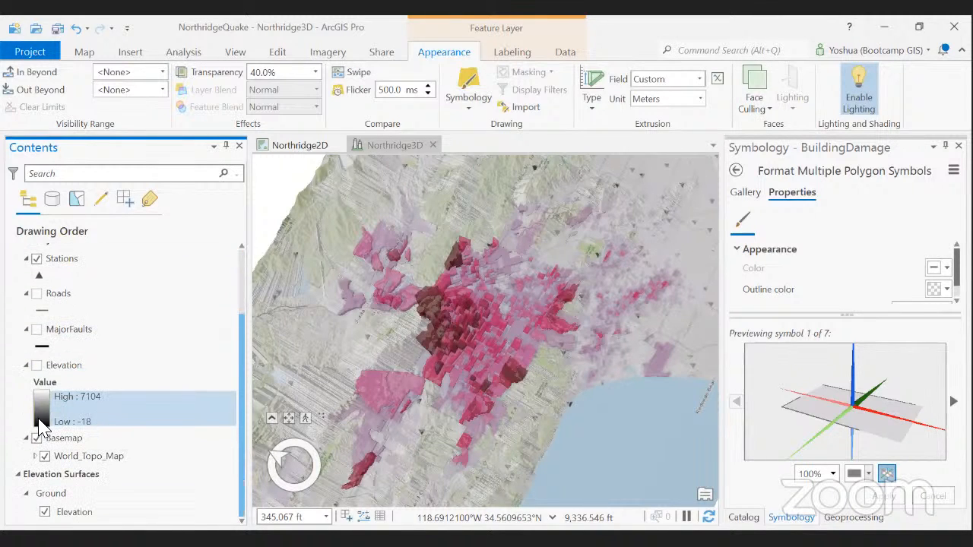
scroll(39, 428, "up", 3)
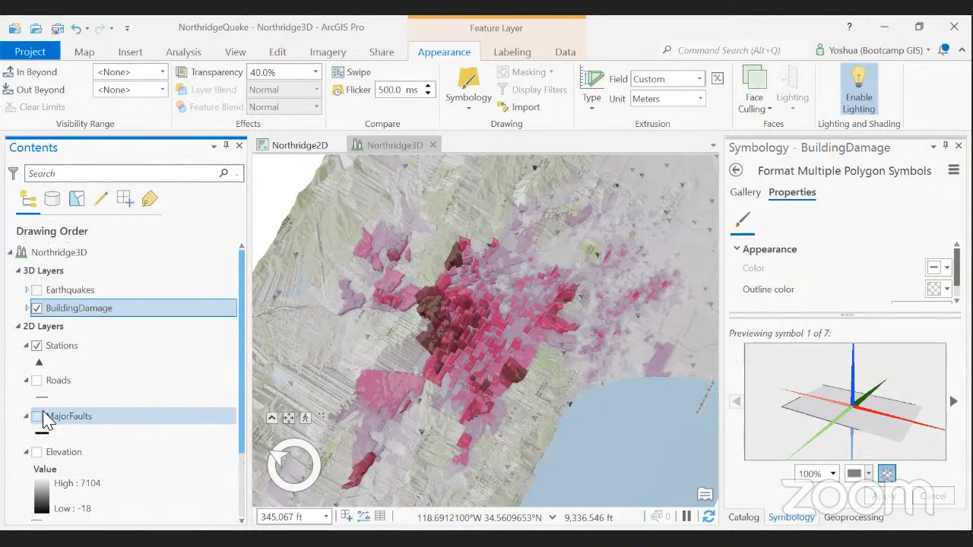
scroll(44, 421, "down", 3)
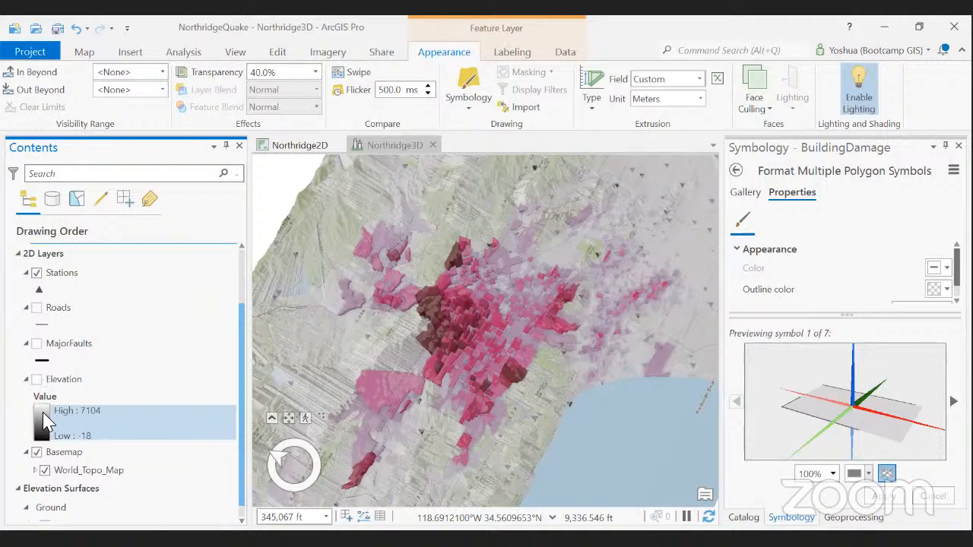
scroll(41, 426, "up", 3)
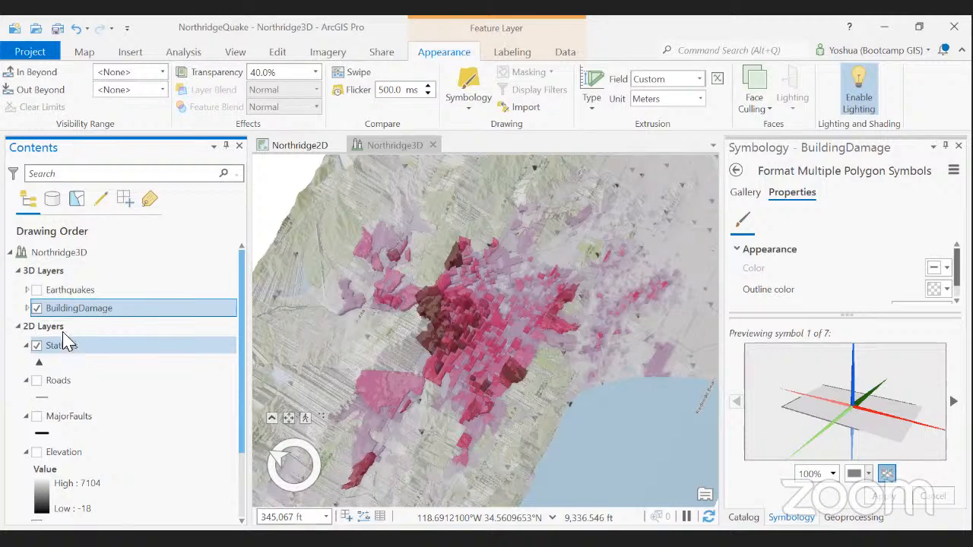
left_click(36, 291)
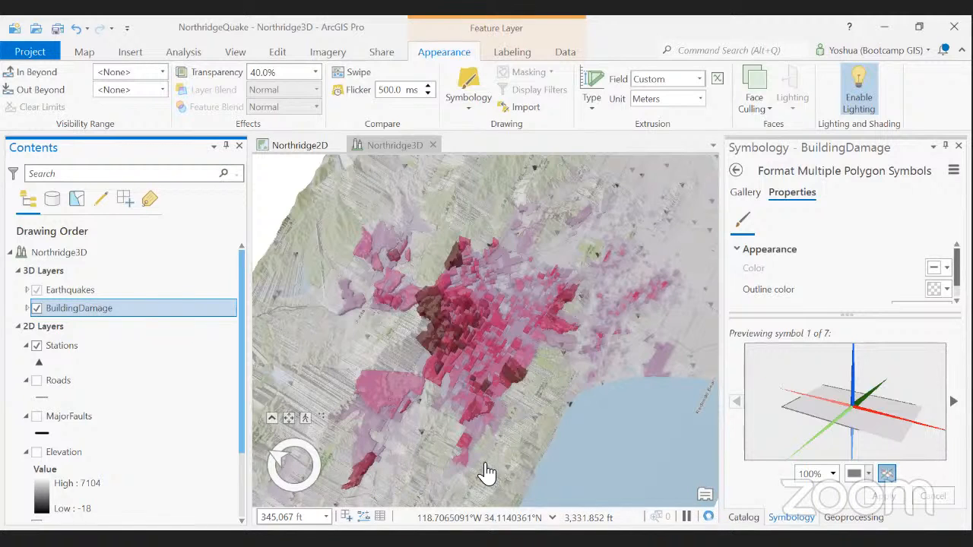
Step: Switch to the Northridge2D map and toggle BuildingDamage off and on to compare the damage with the PGV raster
left_click(298, 147)
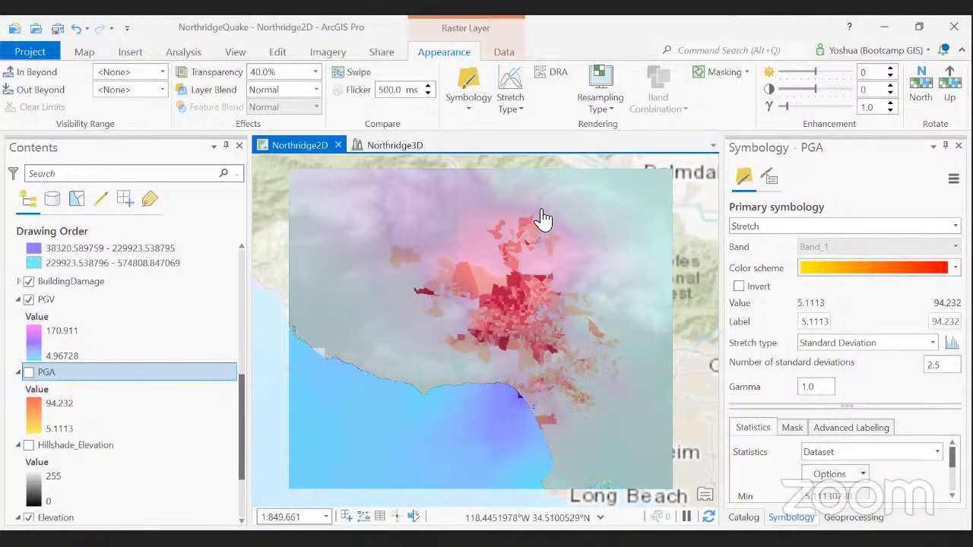
left_click(390, 148)
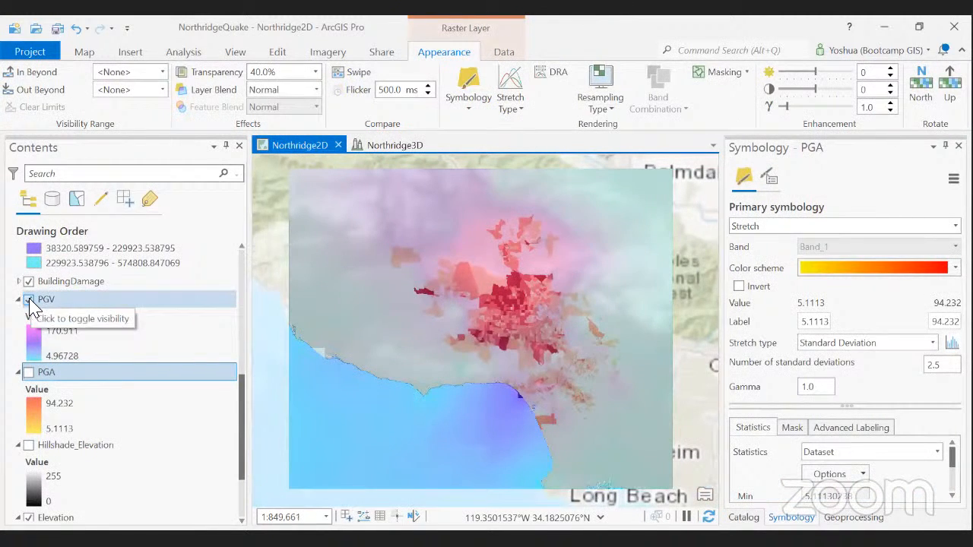
left_click(30, 301)
left_click(29, 282)
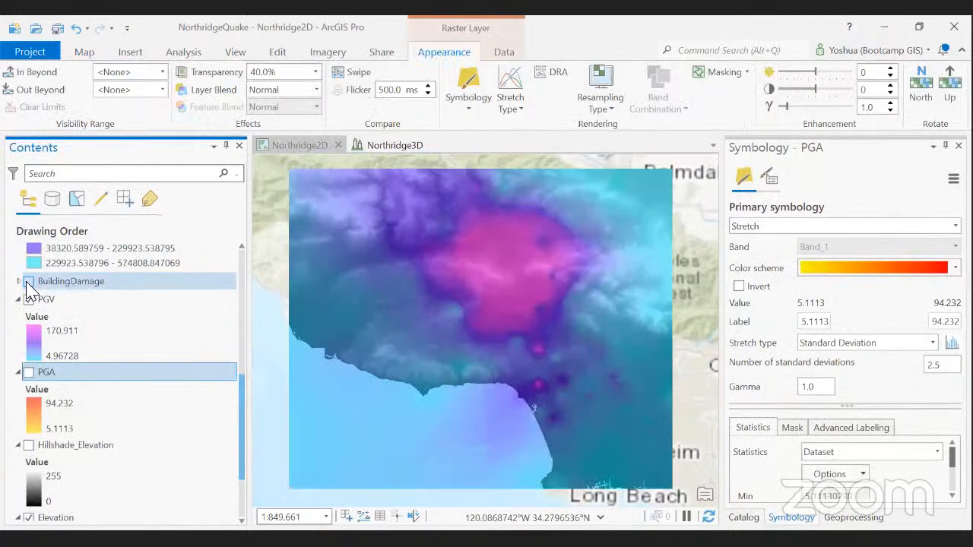
left_click(28, 282)
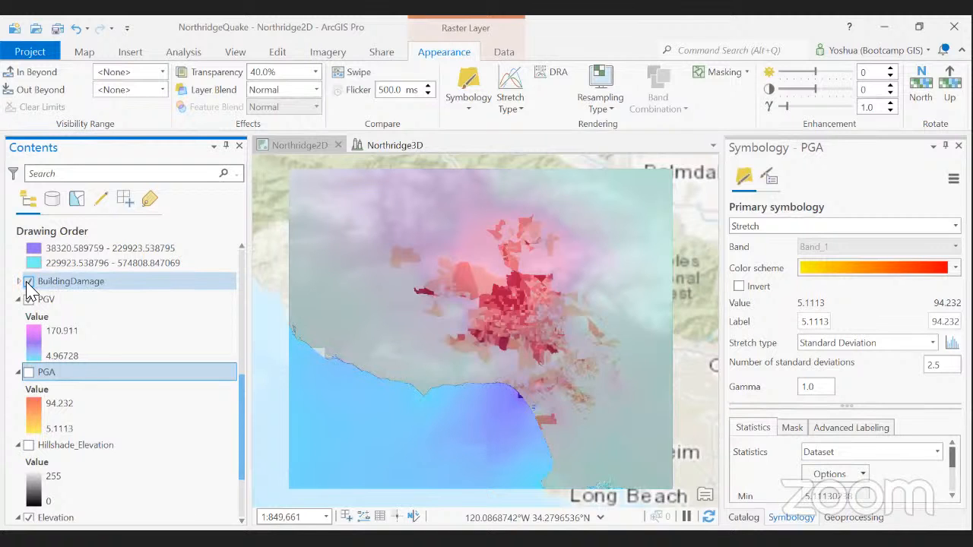
left_click(28, 282)
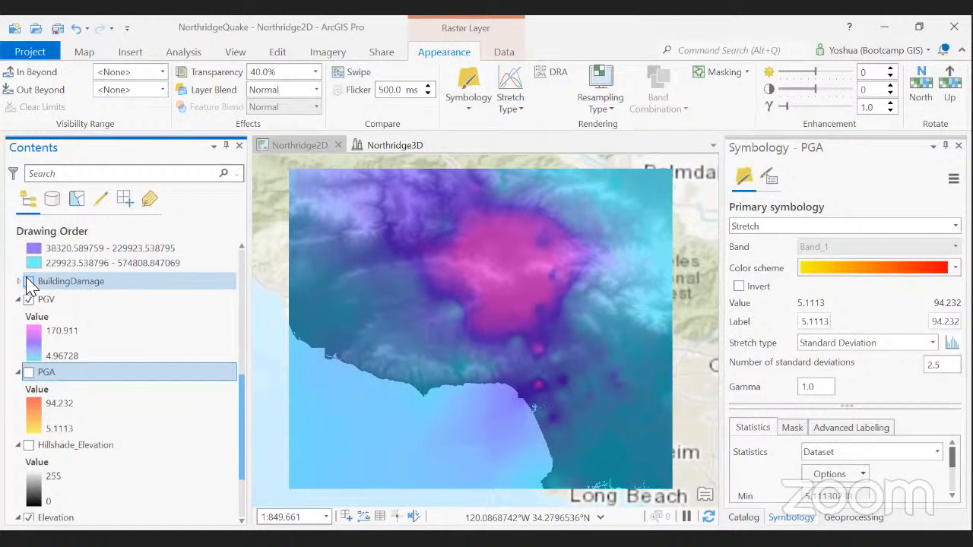
left_click(29, 282)
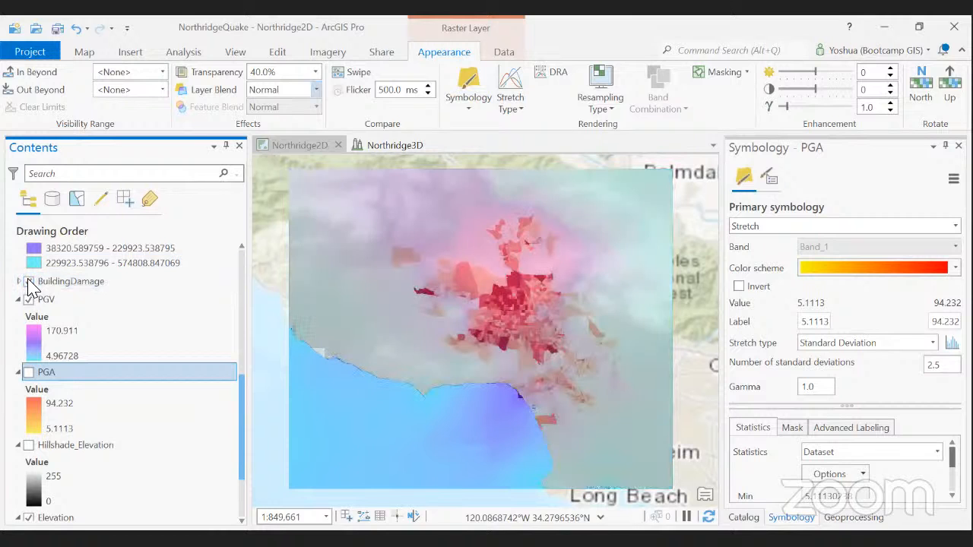
Step: Activate the Swipe tool and sweep it vertically across the Northridge2D map with the PGA layer selected
left_click(355, 75)
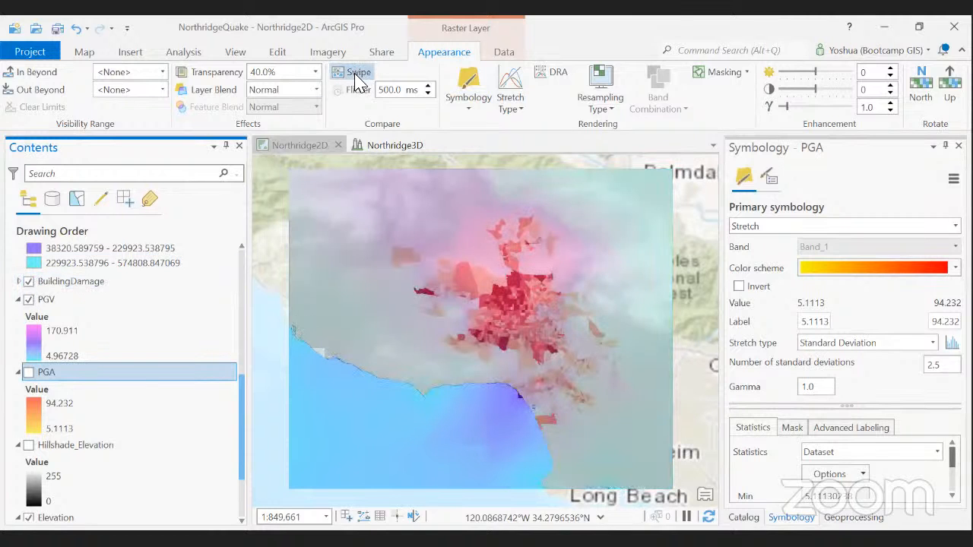
left_click_drag(514, 488, 505, 444)
left_click_drag(507, 489, 504, 314)
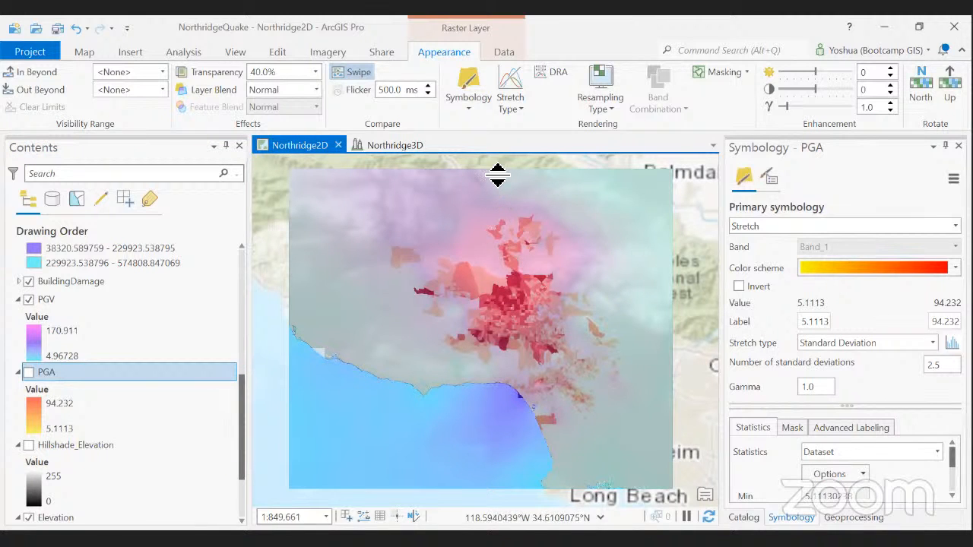
left_click_drag(497, 174, 501, 261)
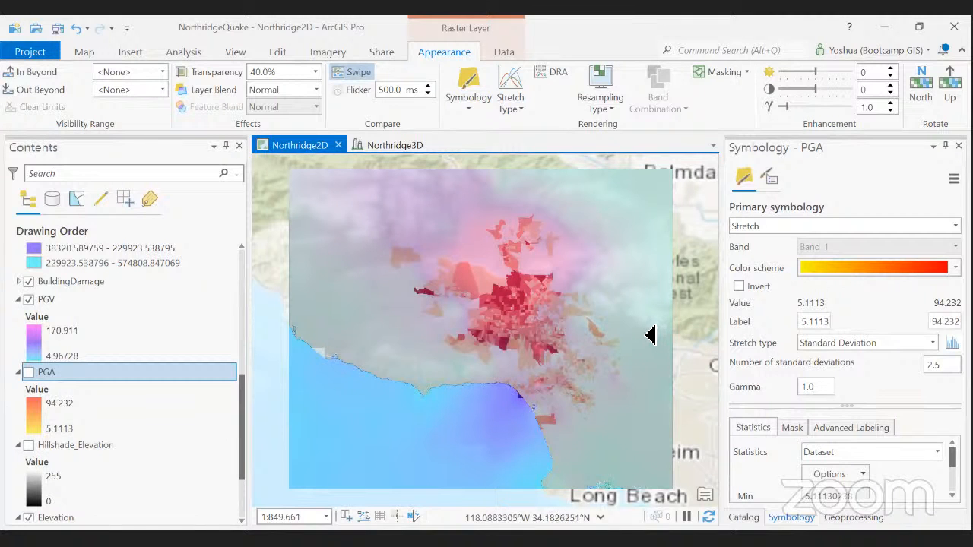
Step: Select the PGV layer and swipe it across the map to compare it with what lies beneath
left_click(86, 302)
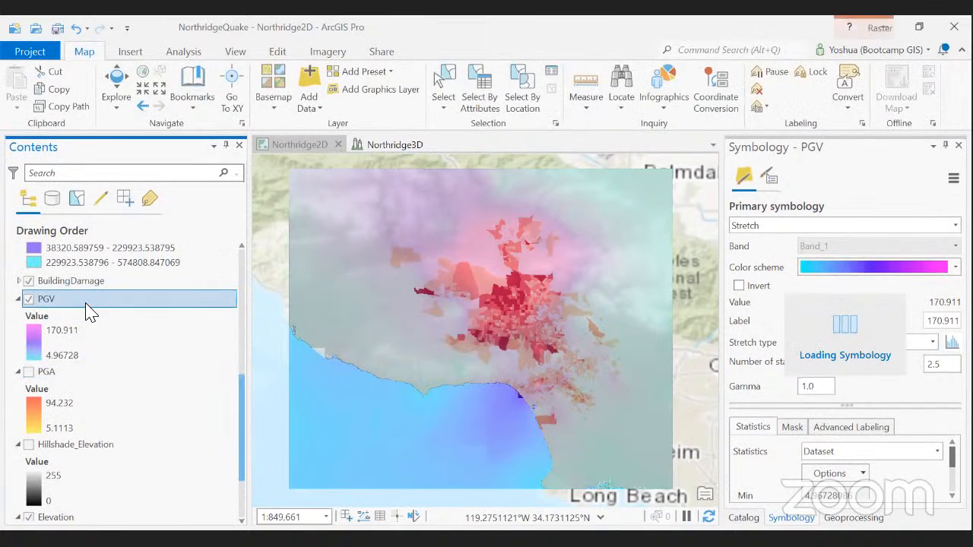
left_click_drag(636, 321, 675, 427)
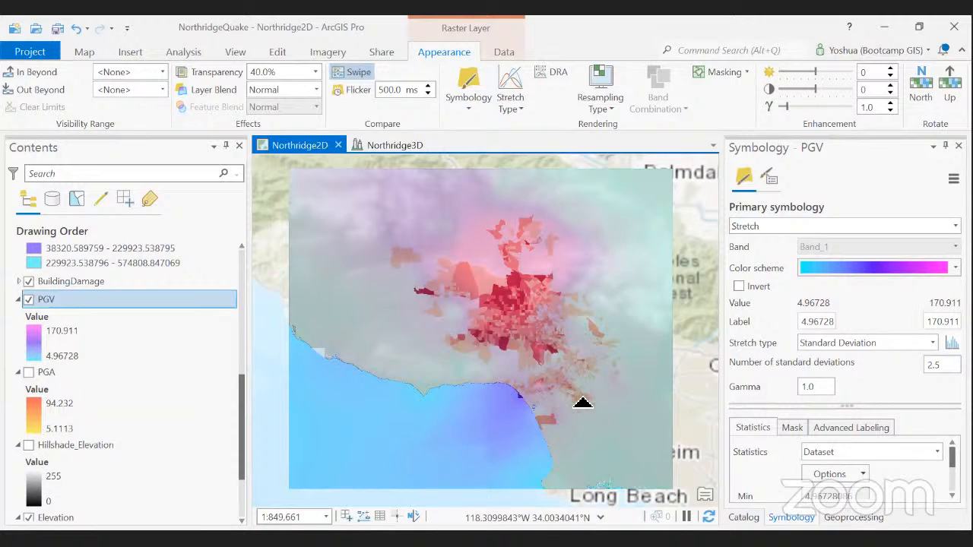
left_click_drag(672, 386, 694, 397)
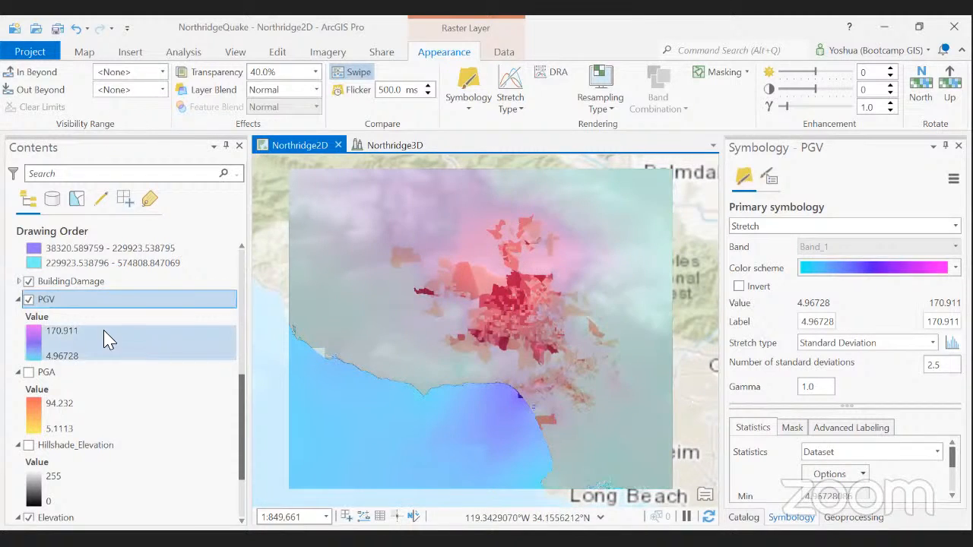
Step: Compare the PGV pattern with the damaged areas by hiding BuildingDamage and showing it again
left_click(28, 282)
left_click(28, 293)
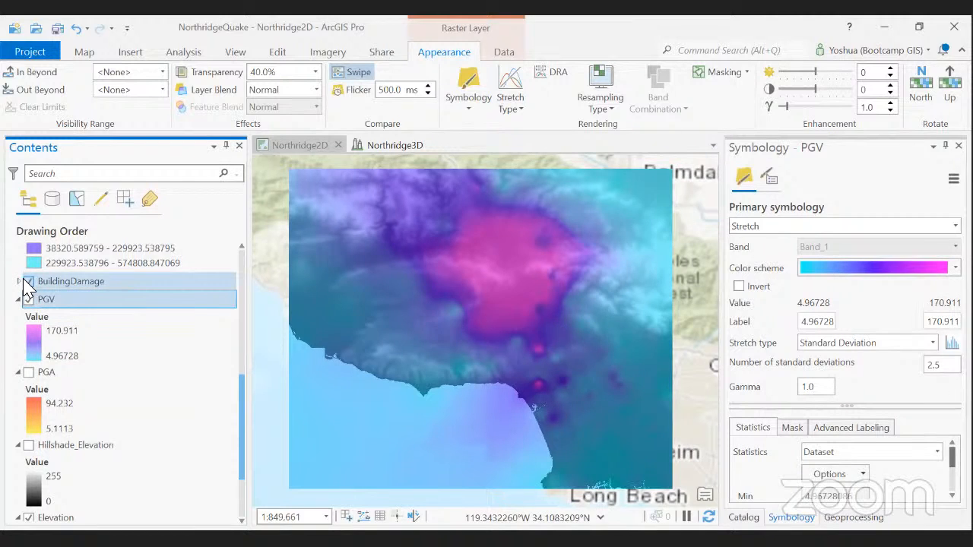
left_click(28, 282)
left_click(29, 282)
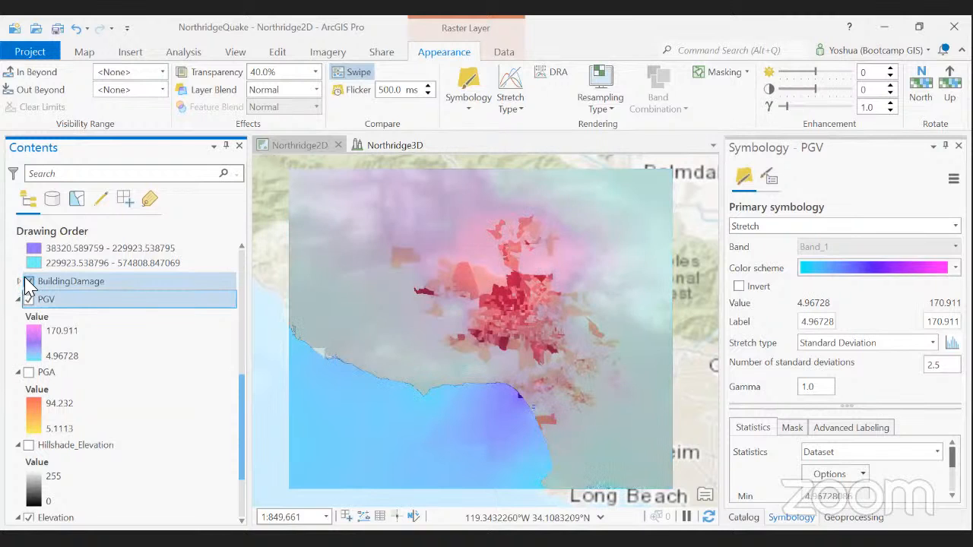
Step: Toggle the BuildingDamage layer over the PGV raster once more, leaving both layers displayed
left_click(28, 282)
left_click(28, 282)
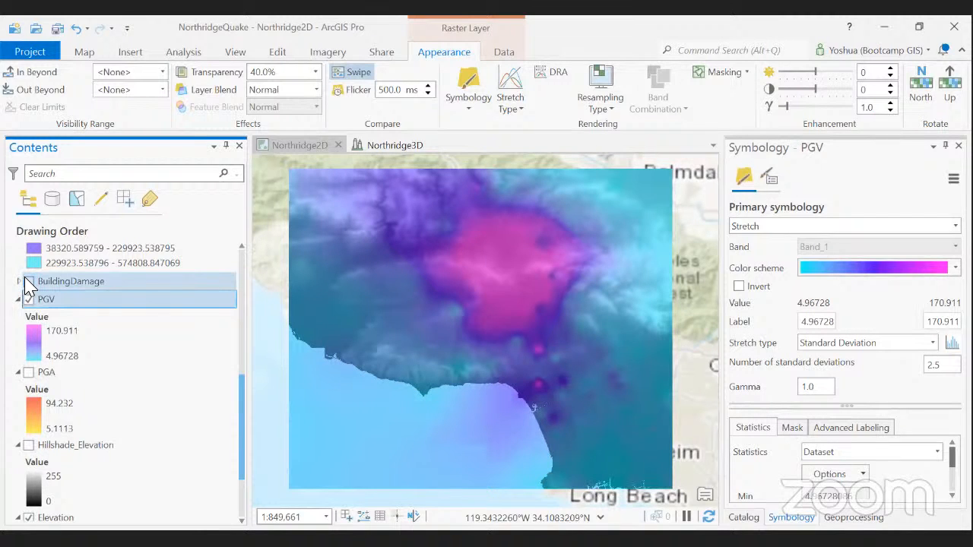
left_click(28, 282)
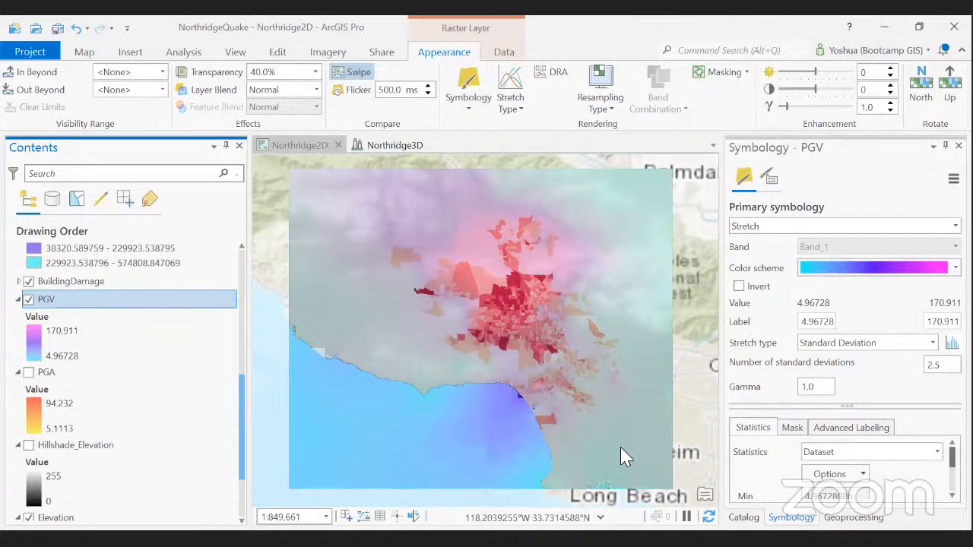
Step: Return to the Northridge3D scene, replace Swipe with the Explore tool and inspect the extruded building damage up close from a low angle
left_click(378, 148)
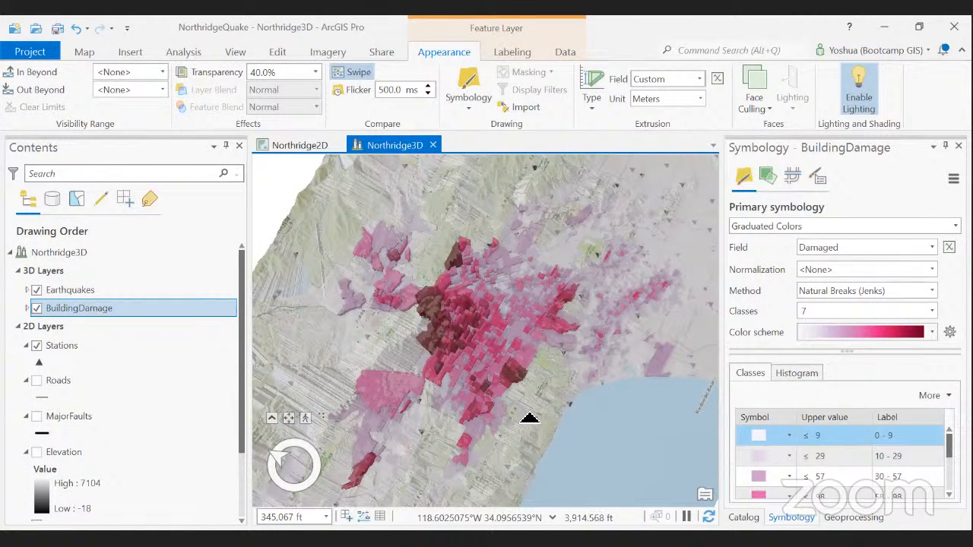
left_click(357, 76)
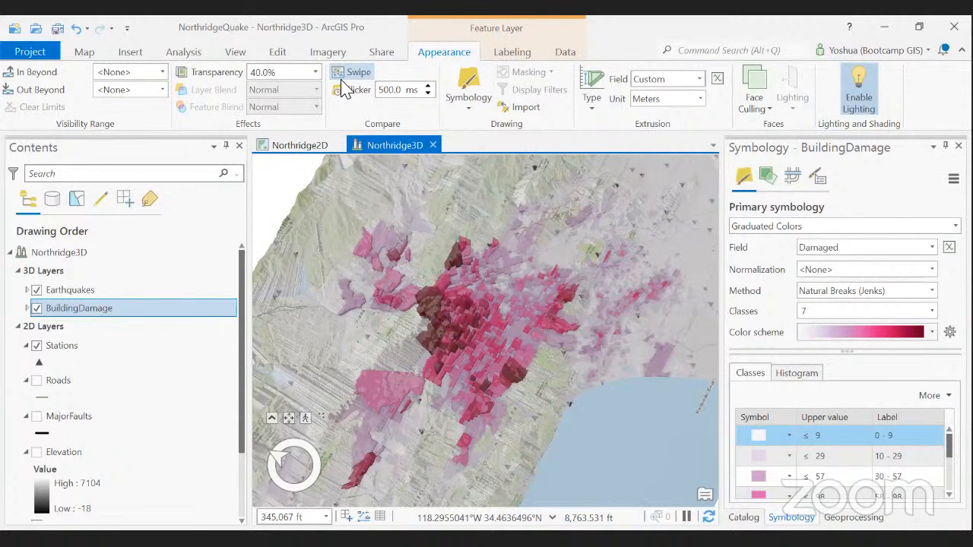
left_click(351, 73)
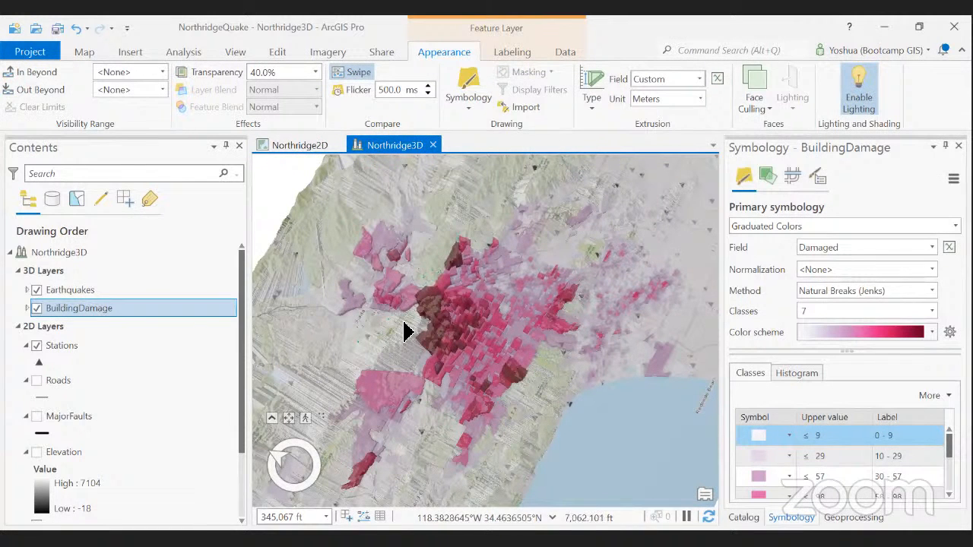
left_click(84, 52)
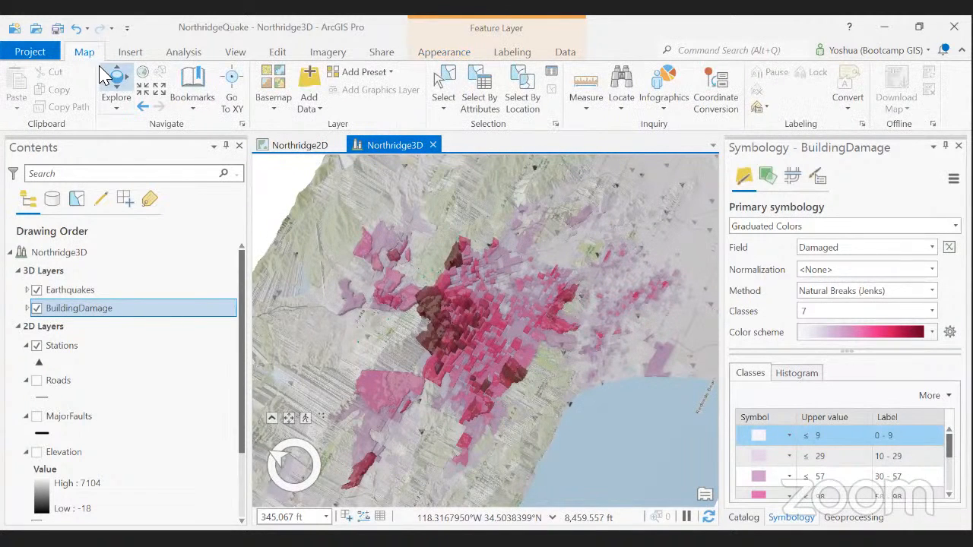
left_click(116, 85)
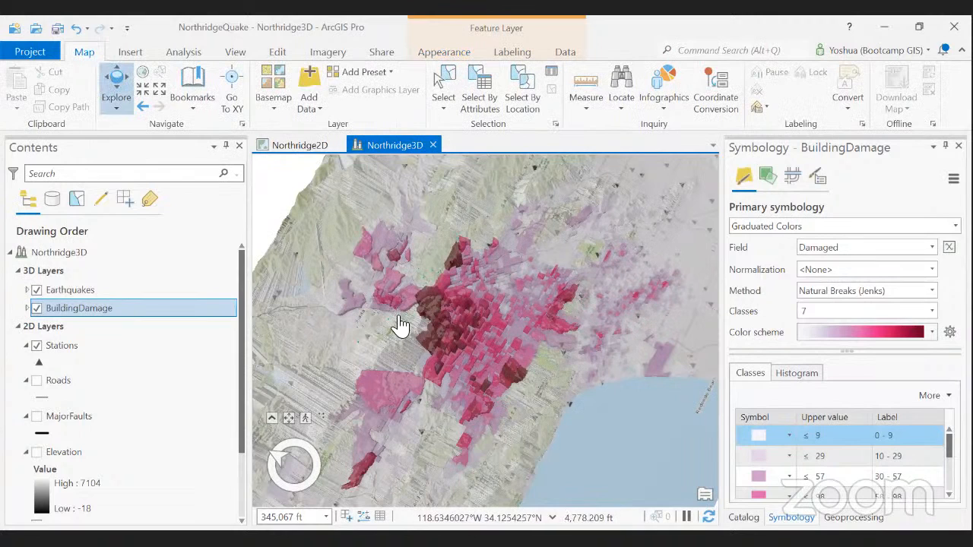
scroll(491, 372, "up", 2)
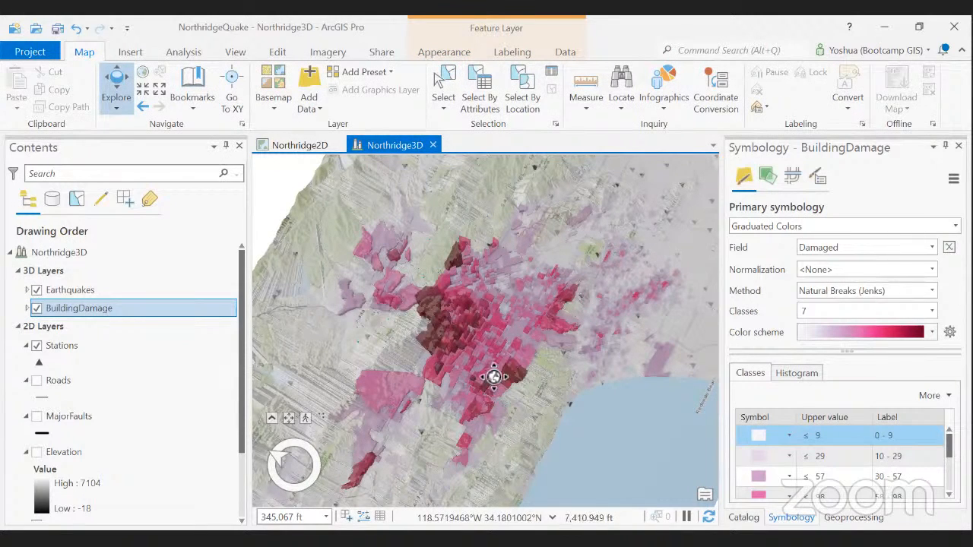
middle_click_drag(490, 372, 539, 332)
scroll(543, 333, "up", 2)
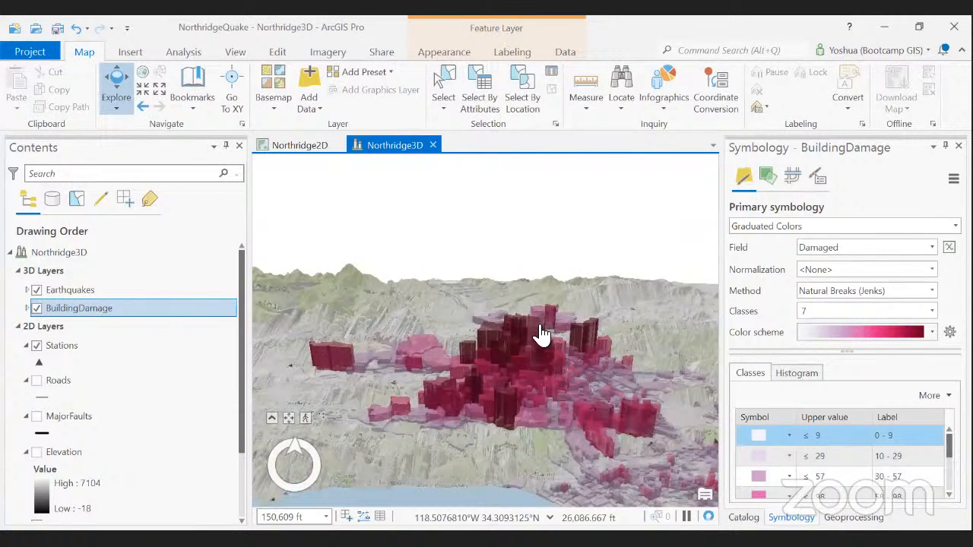
scroll(556, 330, "up", 3)
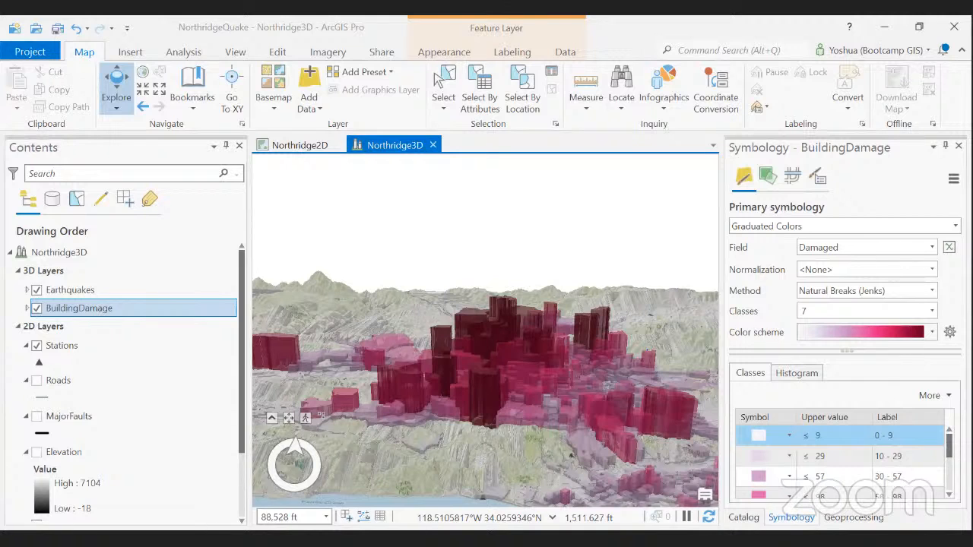
Step: Set the transparency of the BuildingDamage layer in the 3D scene to 50%
left_click(441, 52)
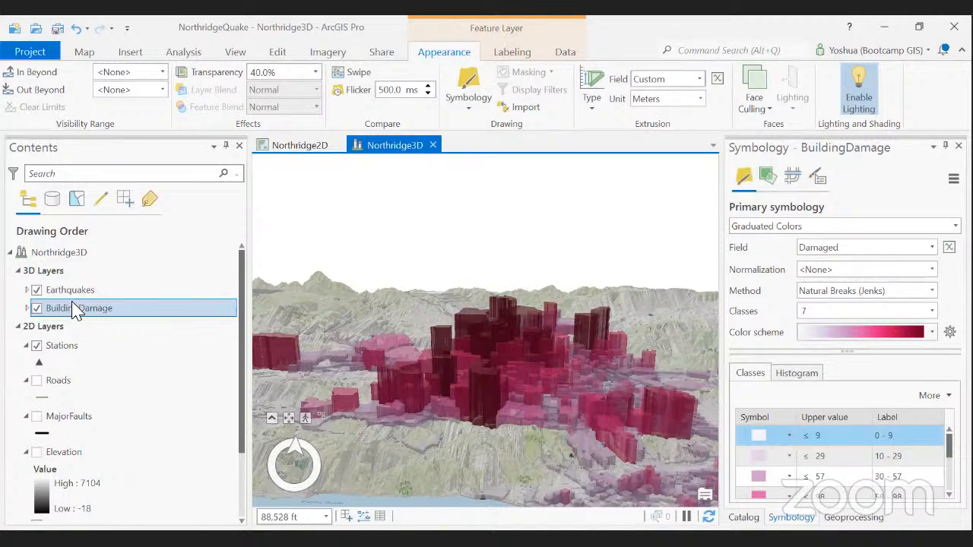
left_click_drag(259, 77, 274, 78)
double_click(274, 77)
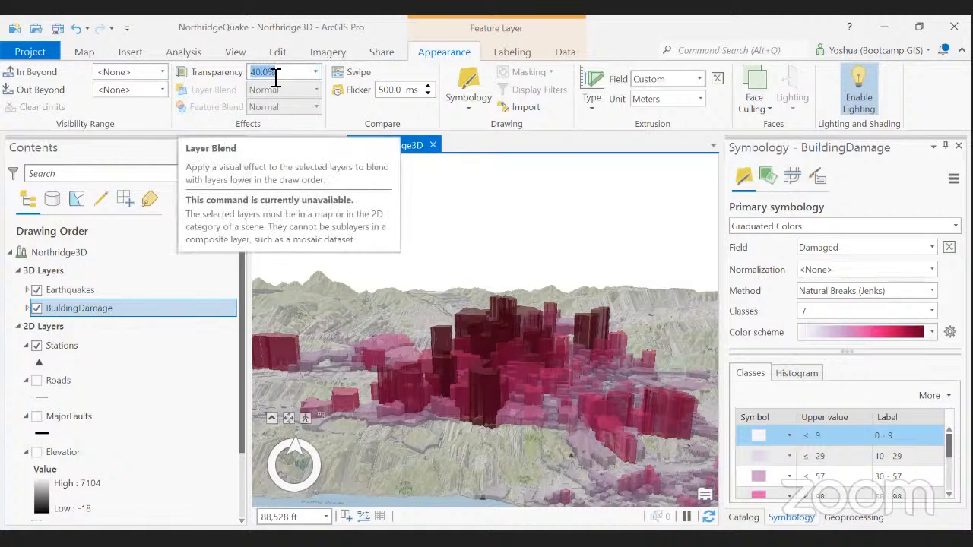
type("50")
key("Return")
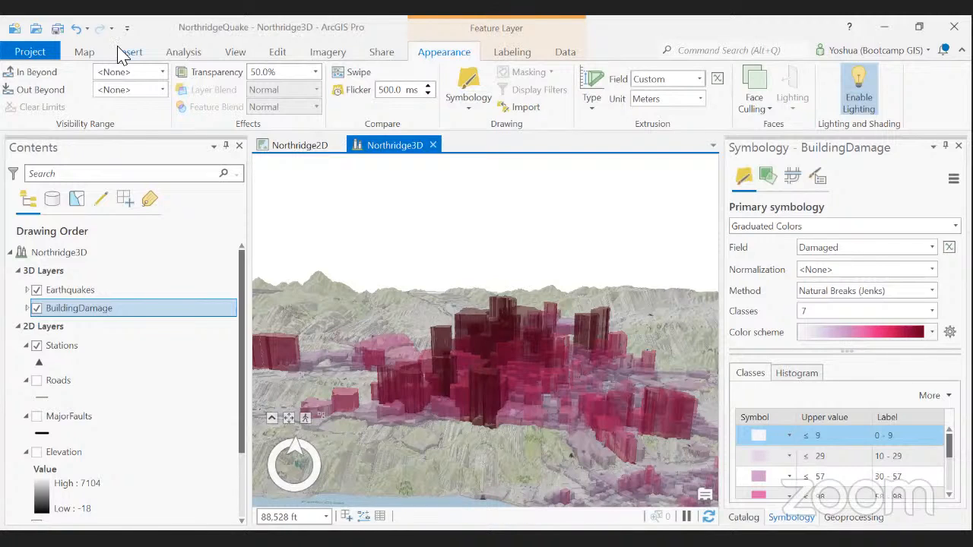
Step: Save the NorthridgeQuake project
left_click(86, 56)
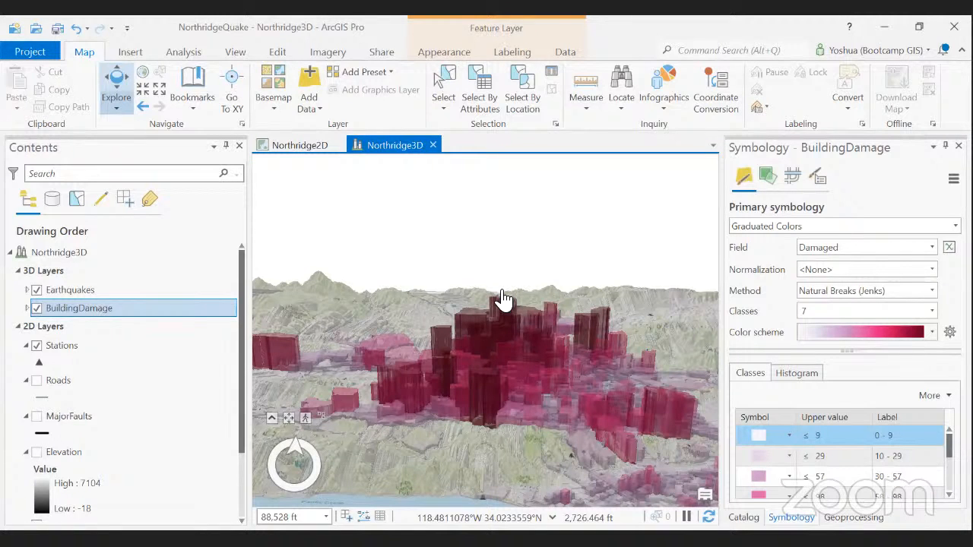
left_click(29, 52)
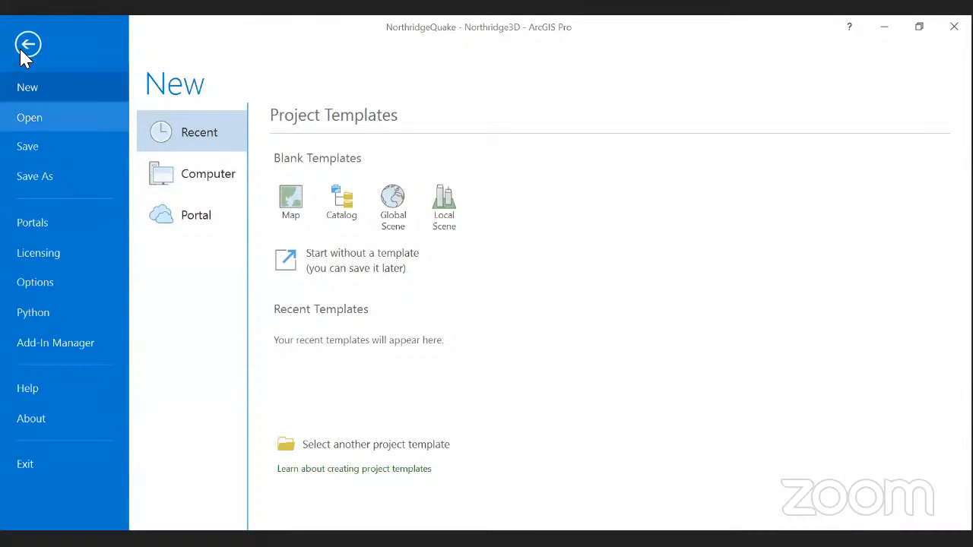
left_click(29, 149)
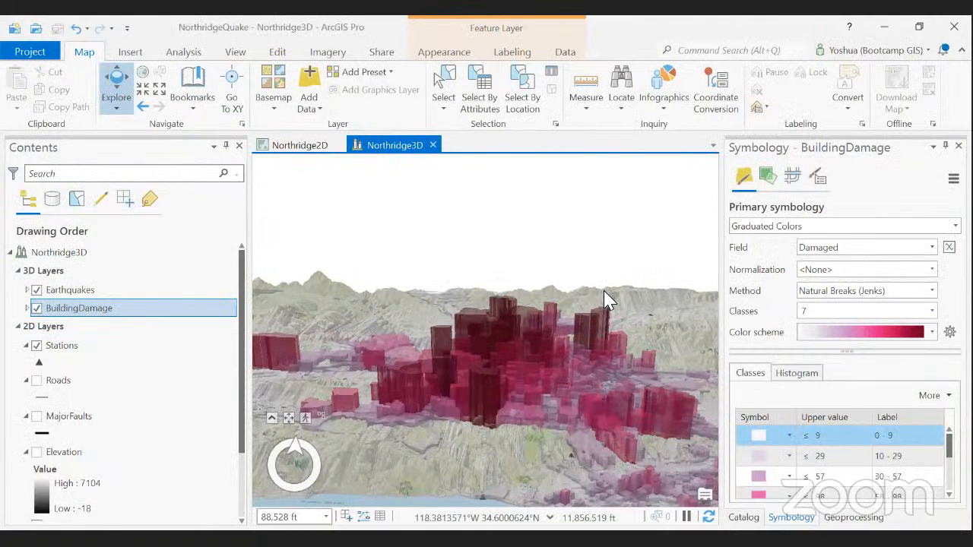
Step: View the extruded damage in its wider coastal and mountain surroundings, and minimize the application window
scroll(605, 291, "down", 4)
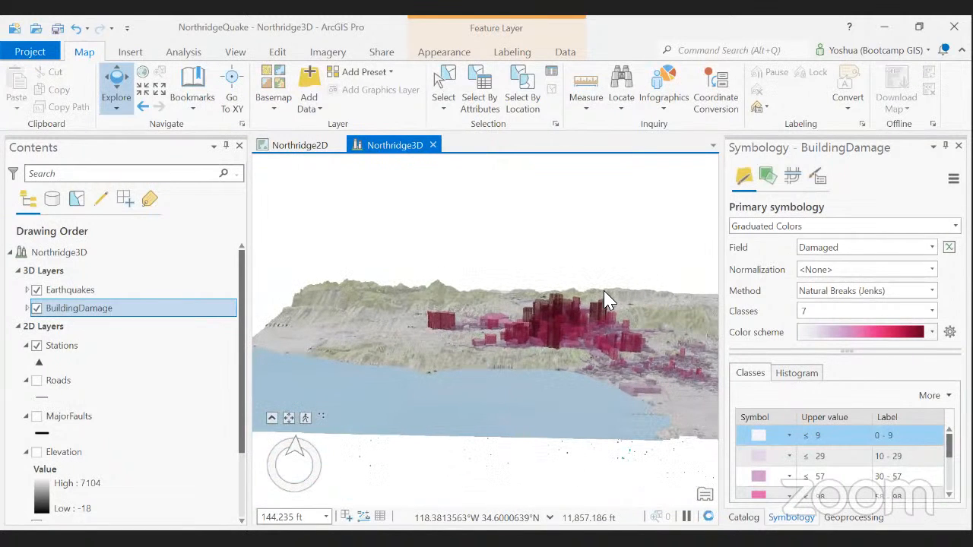
middle_click_drag(605, 291, 573, 297)
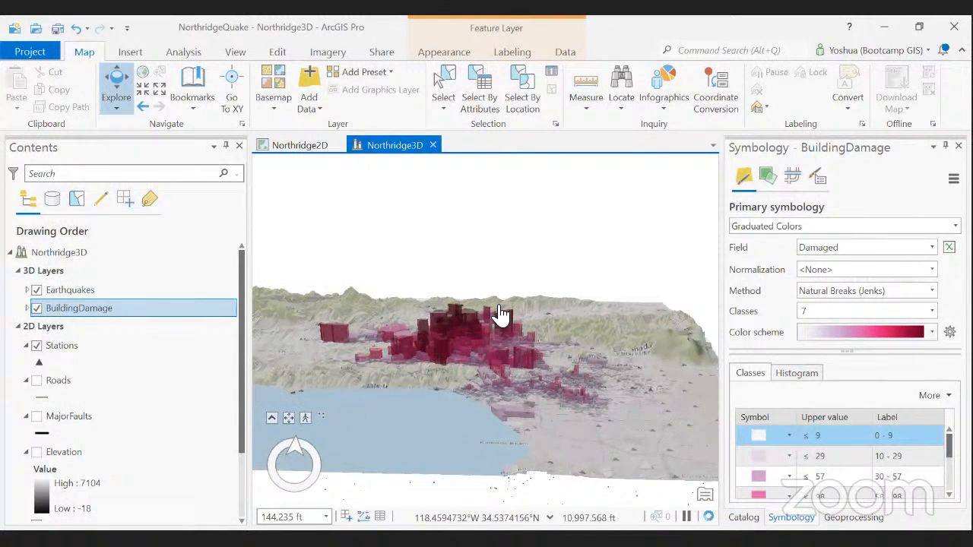
left_click_drag(500, 315, 516, 298)
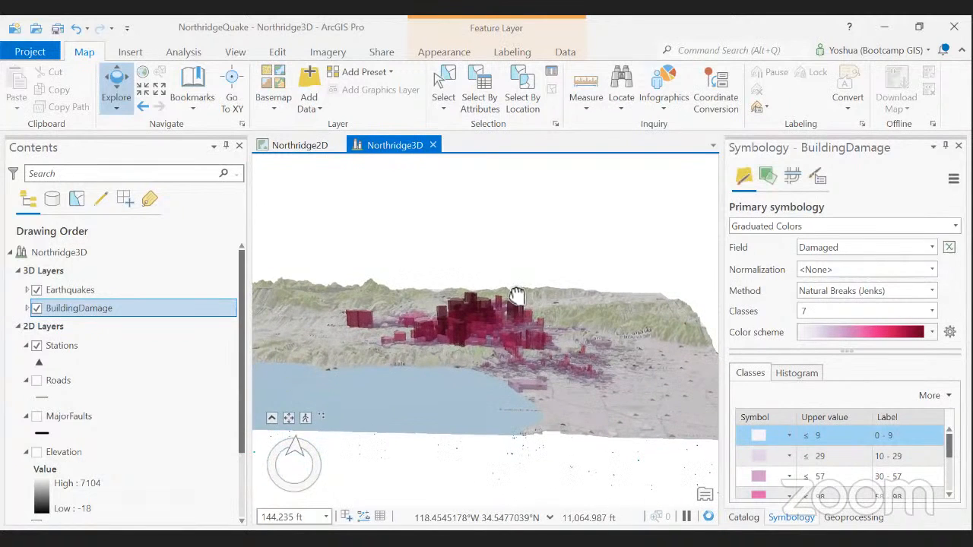
left_click(894, 33)
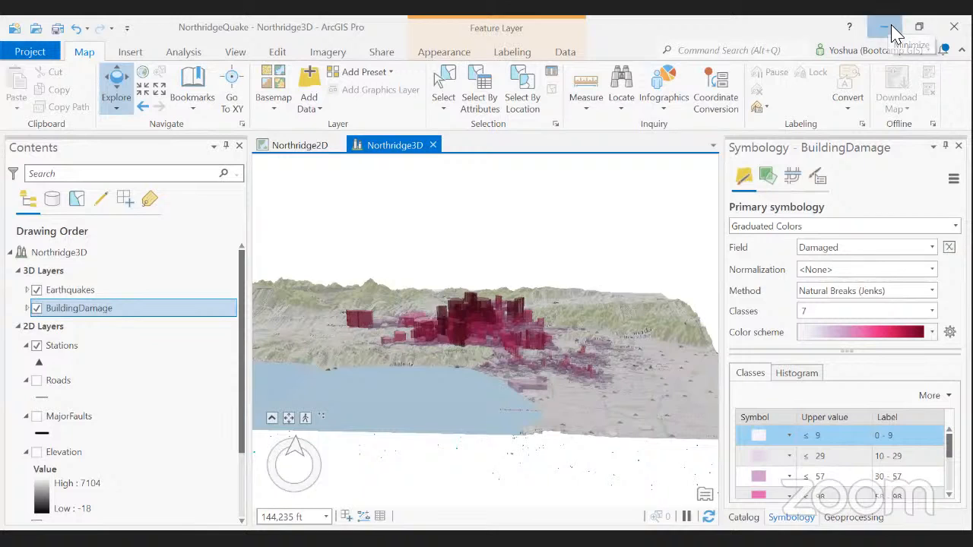